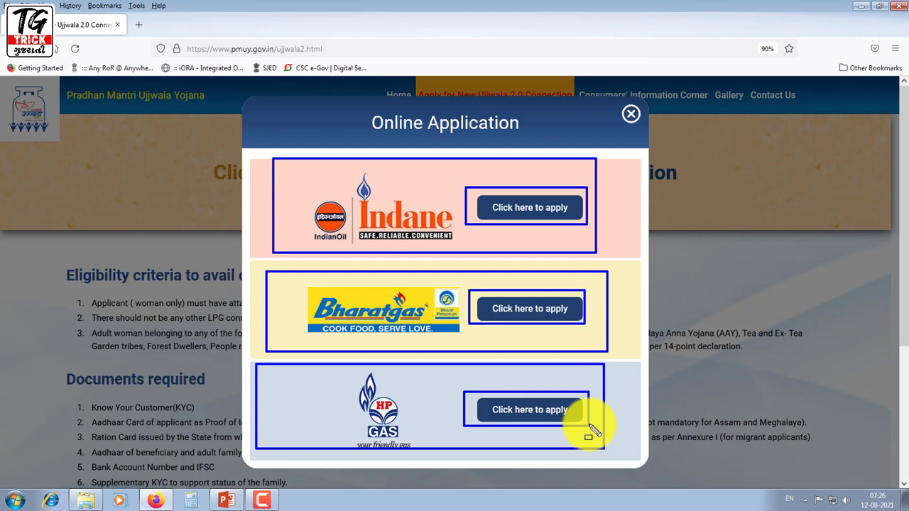
Step: Open the Indane online application and review the question about being an existing customer
{"action": "left_click", "coordinate": [524, 212]}
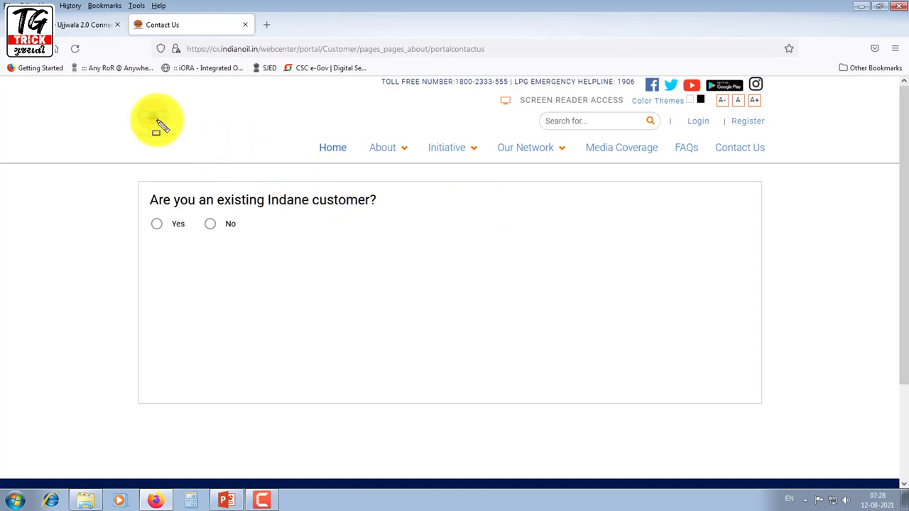
{"action": "left_click_drag", "start_coordinate": [104, 82], "coordinate": [293, 166]}
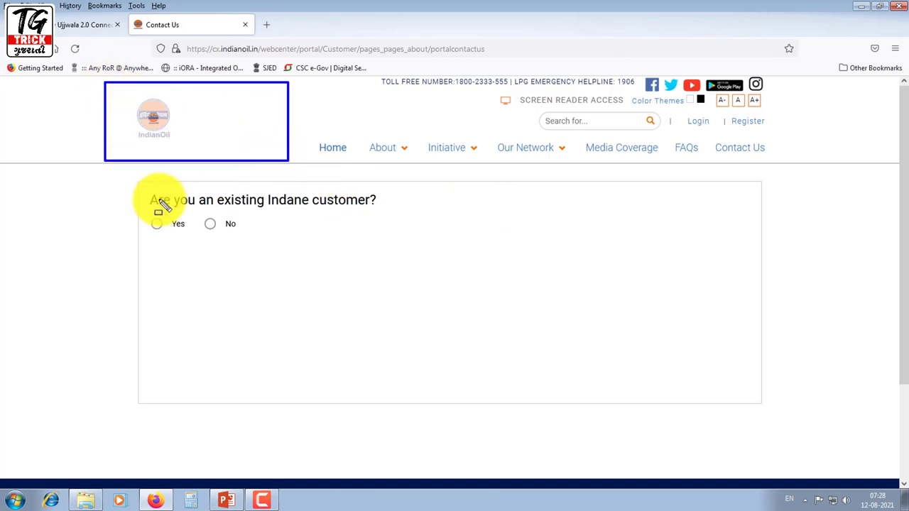
{"action": "mouse_move", "coordinate": [139, 183]}
{"action": "left_mouse_down"}
{"action": "mouse_move", "coordinate": [245, 213]}
{"action": "mouse_move", "coordinate": [383, 211]}
{"action": "left_mouse_up"}
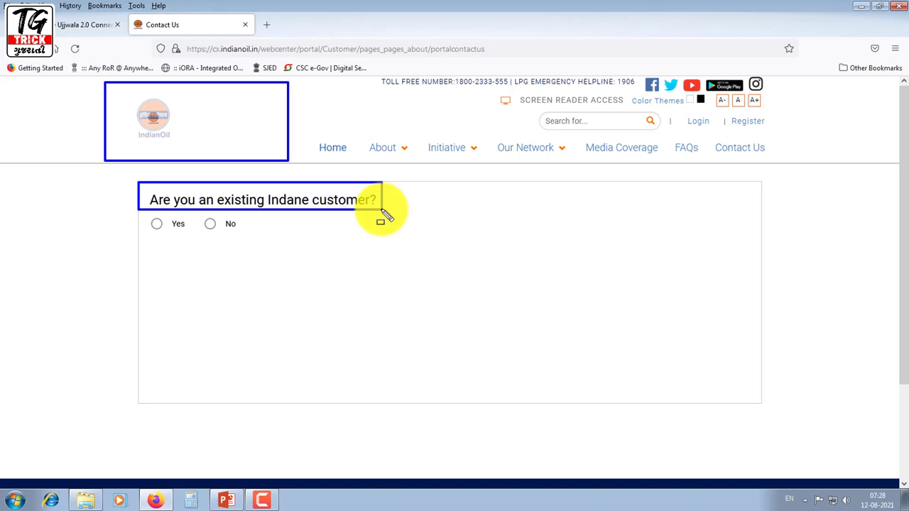
{"action": "mouse_move", "coordinate": [142, 216]}
{"action": "left_mouse_down"}
{"action": "mouse_move", "coordinate": [187, 238]}
{"action": "mouse_move", "coordinate": [247, 235]}
{"action": "left_mouse_up"}
{"action": "key", "text": "Escape"}
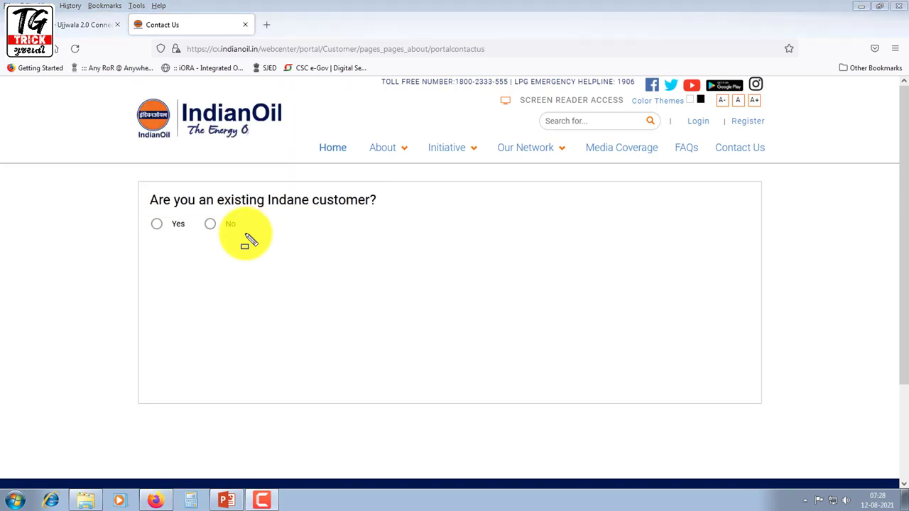
Step: Check the Yes option for existing Indane customers, and set the answer to No to open the contact form
{"action": "left_click", "coordinate": [157, 225]}
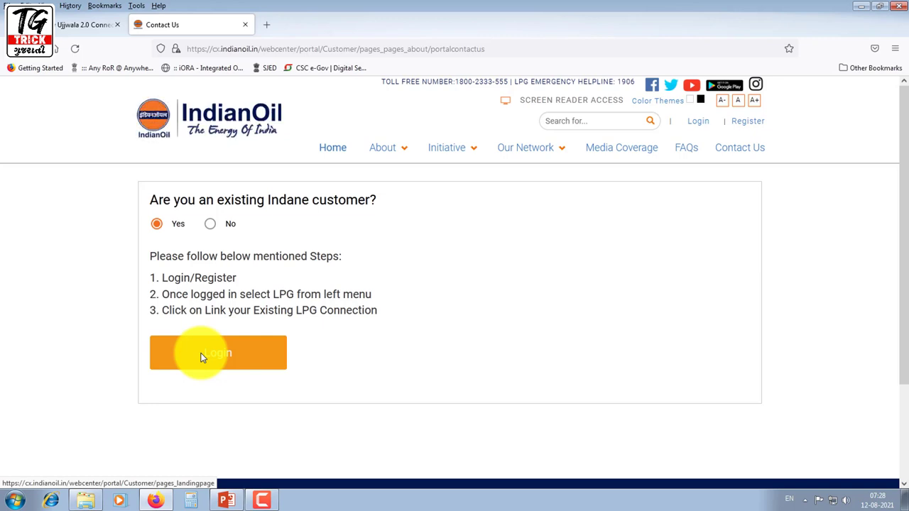
{"action": "left_click", "coordinate": [211, 225]}
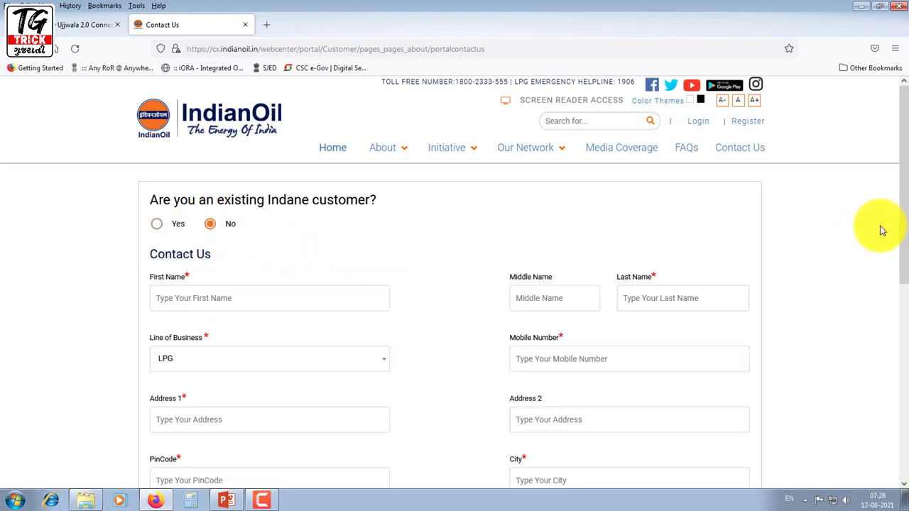
{"action": "scroll", "coordinate": [466, 208], "scroll_direction": "down", "scroll_amount": 1}
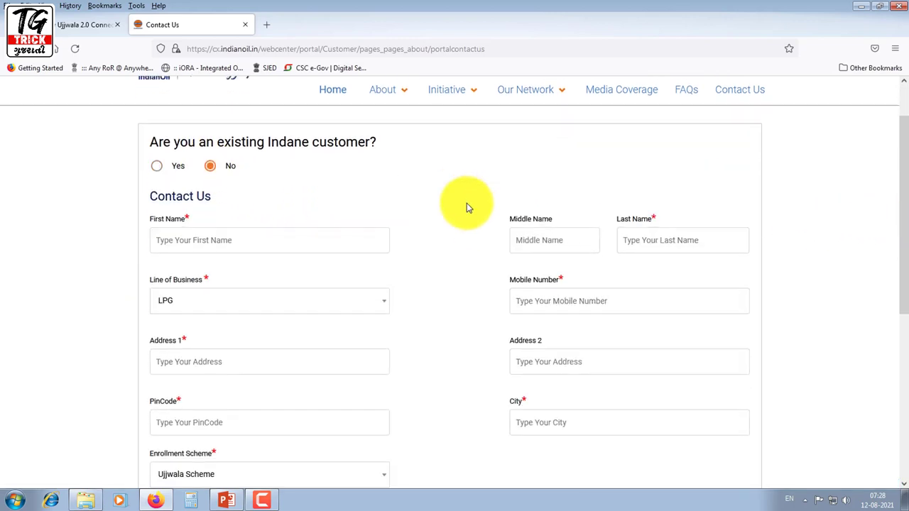
{"action": "scroll", "coordinate": [467, 207], "scroll_direction": "down", "scroll_amount": 1}
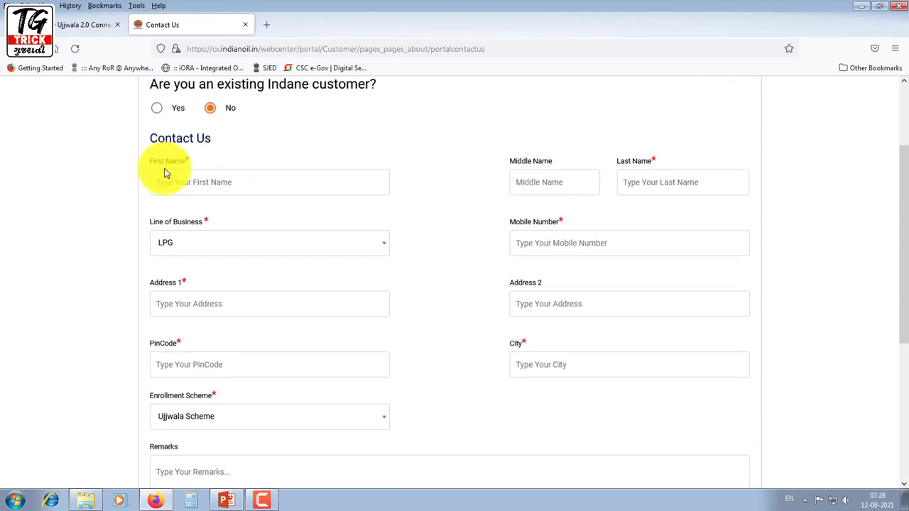
Step: Examine the name, line of business, mobile number, address, PinCode and city fields of the Indane contact form
{"action": "mouse_move", "coordinate": [145, 162]}
{"action": "left_mouse_down"}
{"action": "mouse_move", "coordinate": [177, 189]}
{"action": "mouse_move", "coordinate": [372, 187]}
{"action": "mouse_move", "coordinate": [395, 201]}
{"action": "left_mouse_up"}
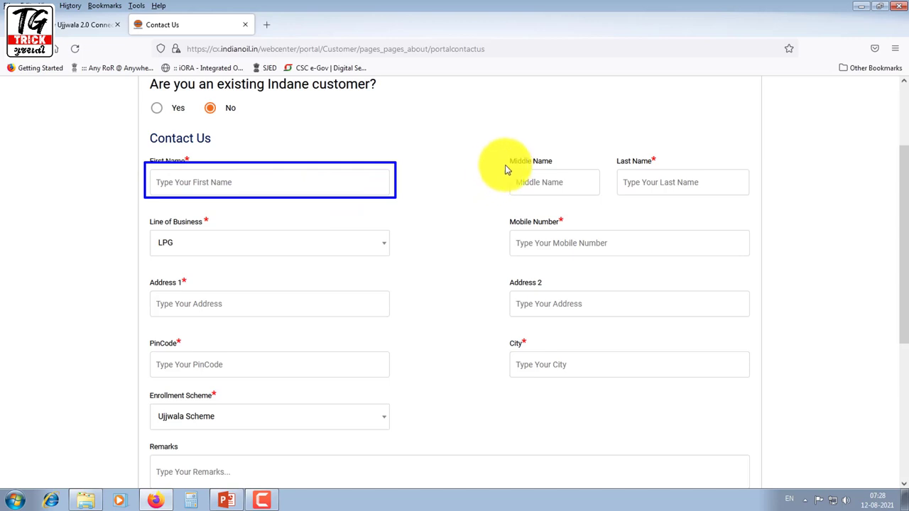
{"action": "mouse_move", "coordinate": [507, 165]}
{"action": "left_mouse_down"}
{"action": "mouse_move", "coordinate": [595, 198]}
{"action": "mouse_move", "coordinate": [615, 171]}
{"action": "mouse_move", "coordinate": [749, 201]}
{"action": "left_mouse_up"}
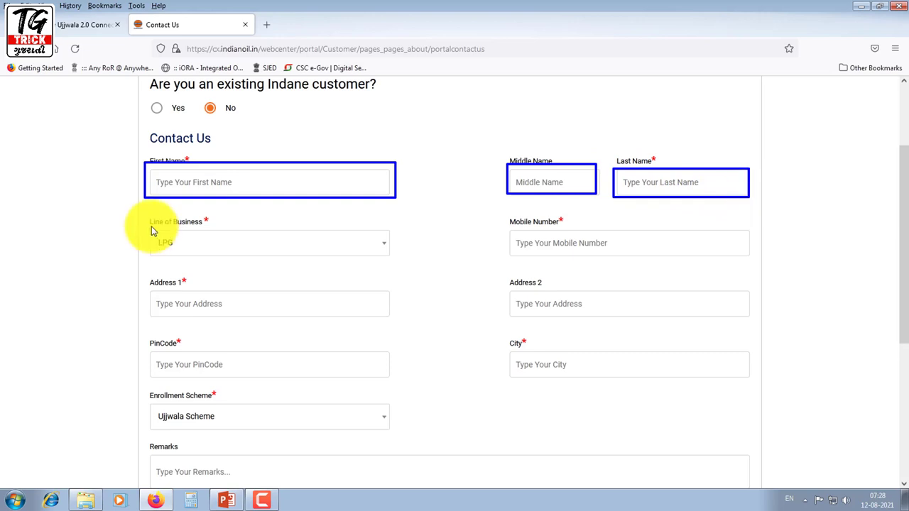
{"action": "left_click", "coordinate": [386, 244]}
{"action": "left_click", "coordinate": [387, 245]}
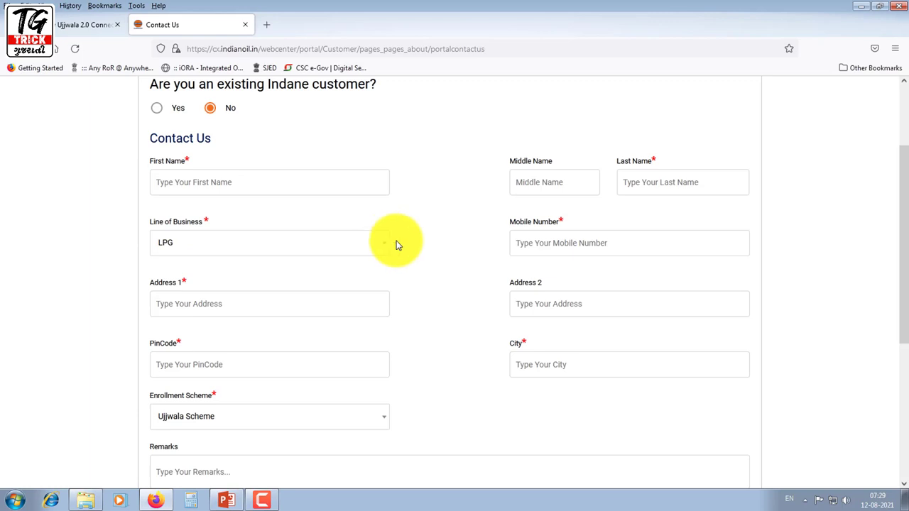
{"action": "mouse_move", "coordinate": [506, 228]}
{"action": "left_mouse_down"}
{"action": "mouse_move", "coordinate": [525, 245]}
{"action": "mouse_move", "coordinate": [748, 262]}
{"action": "left_mouse_up"}
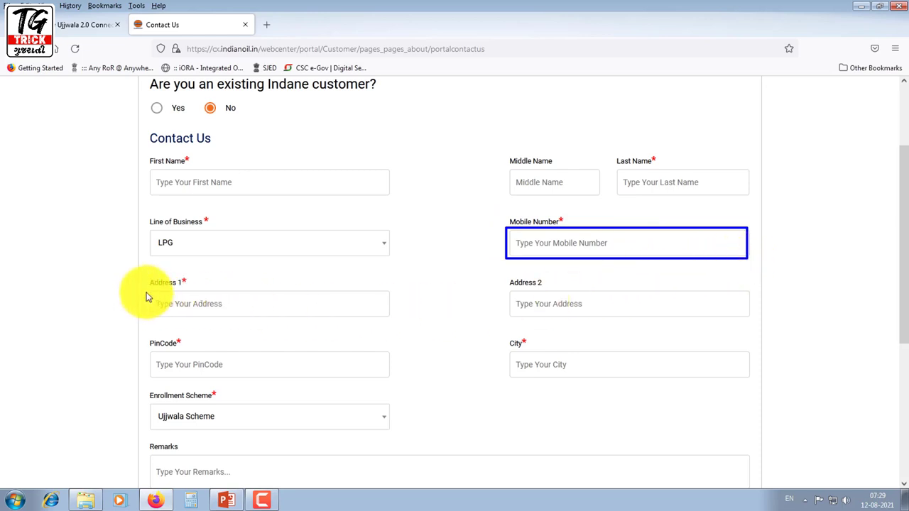
{"action": "mouse_move", "coordinate": [146, 292]}
{"action": "left_mouse_down"}
{"action": "mouse_move", "coordinate": [315, 319]}
{"action": "mouse_move", "coordinate": [755, 320]}
{"action": "left_mouse_up"}
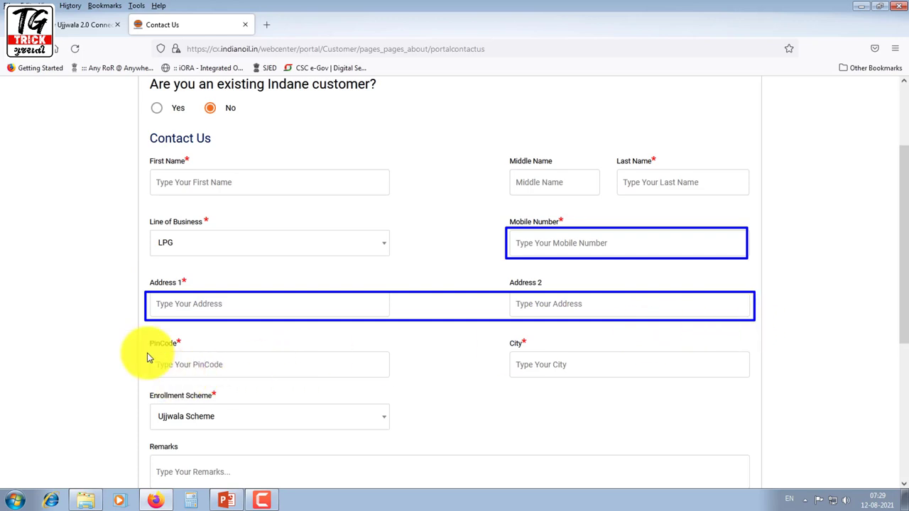
{"action": "left_click_drag", "start_coordinate": [146, 350], "coordinate": [393, 382]}
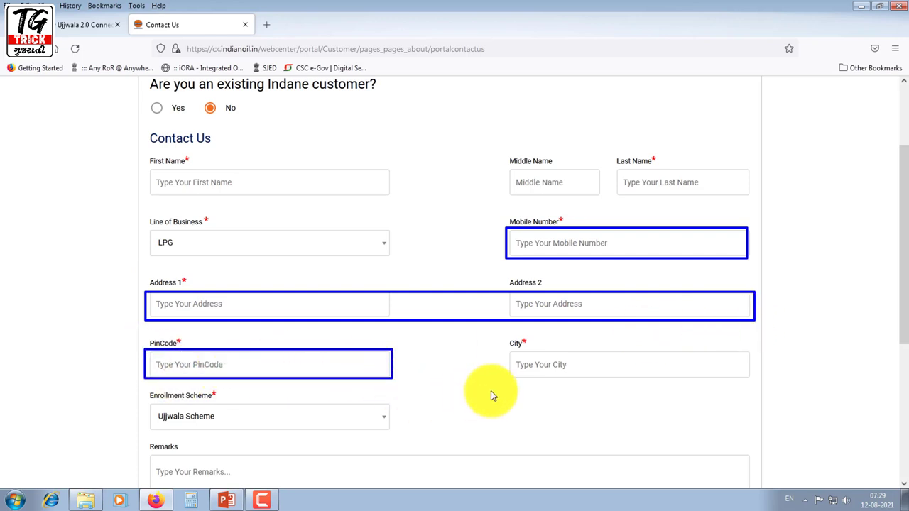
{"action": "mouse_move", "coordinate": [508, 353]}
{"action": "left_mouse_down"}
{"action": "mouse_move", "coordinate": [711, 384]}
{"action": "mouse_move", "coordinate": [751, 381]}
{"action": "left_mouse_up"}
{"action": "key", "text": "Escape"}
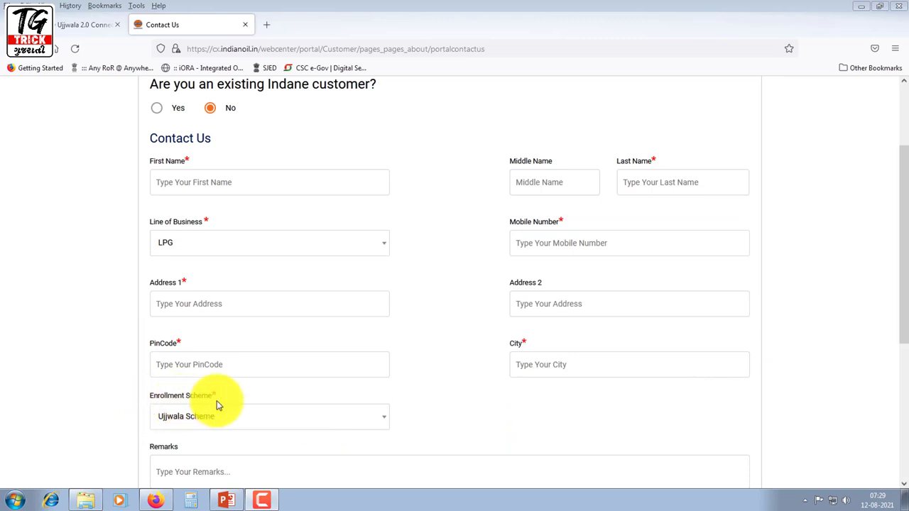
Step: Choose Ujjwala Scheme as the enrollment scheme and review the Remarks field and submission area
{"action": "left_click", "coordinate": [381, 419]}
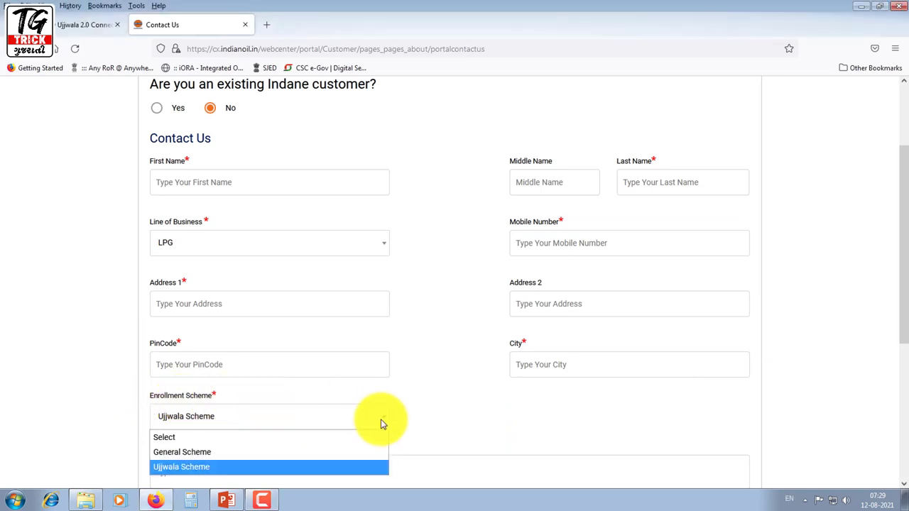
{"action": "left_click", "coordinate": [168, 468]}
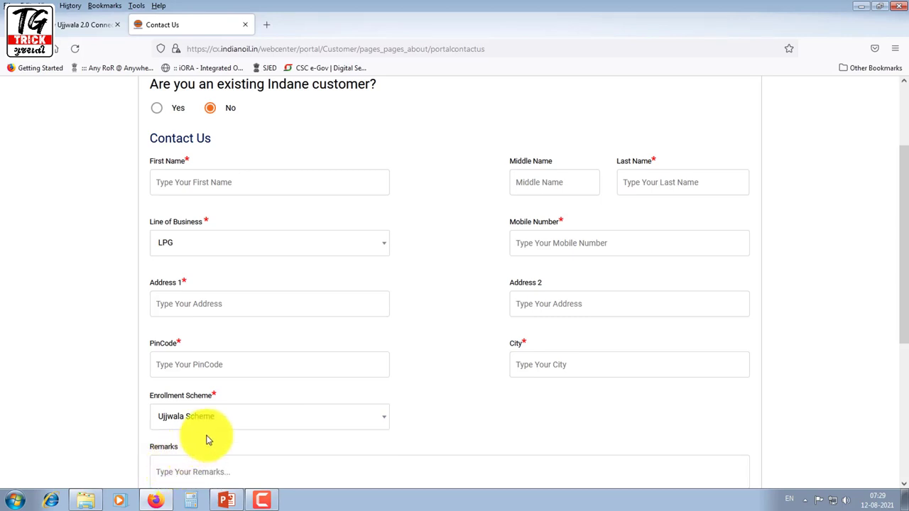
{"action": "scroll", "coordinate": [209, 438], "scroll_direction": "down", "scroll_amount": 3}
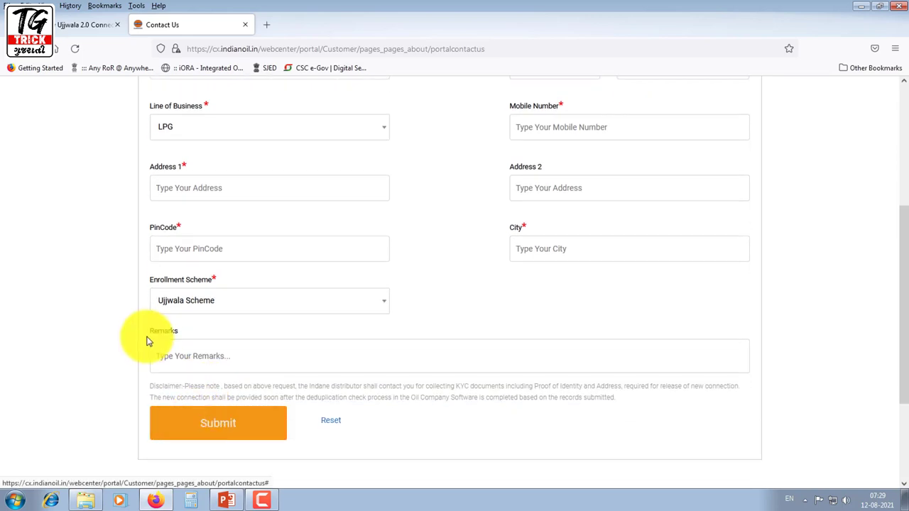
{"action": "left_click_drag", "start_coordinate": [146, 337], "coordinate": [755, 375]}
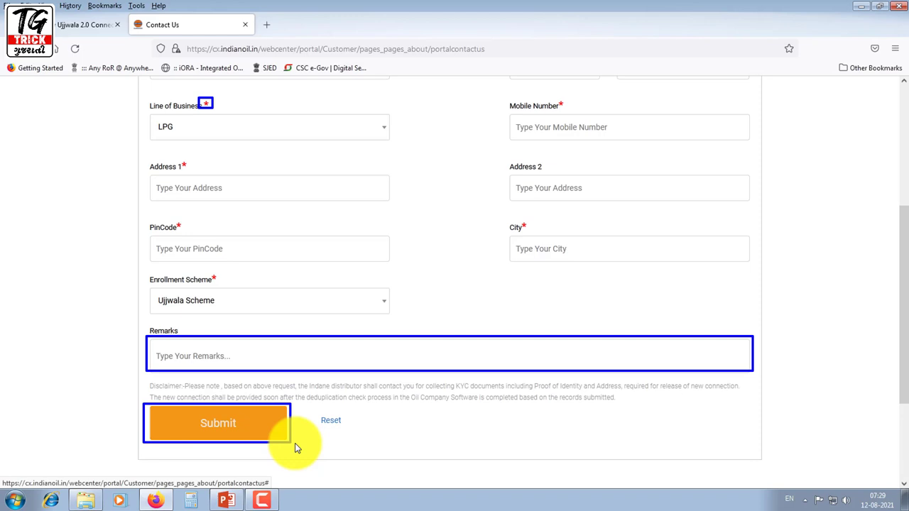
Step: Return to the Ujjwala 2.0 provider list and open the Bharatgas online application
{"action": "left_click", "coordinate": [71, 24]}
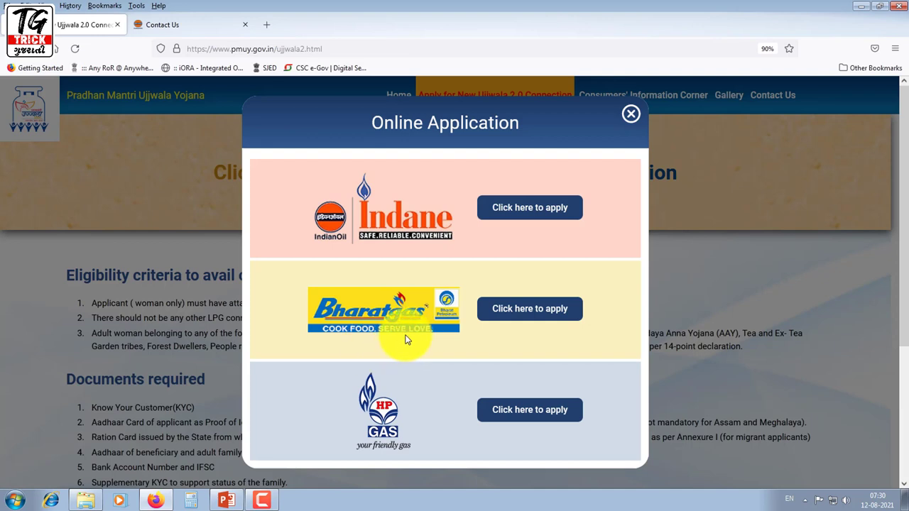
{"action": "mouse_move", "coordinate": [284, 273]}
{"action": "left_mouse_down"}
{"action": "mouse_move", "coordinate": [331, 304]}
{"action": "mouse_move", "coordinate": [465, 348]}
{"action": "mouse_move", "coordinate": [463, 341]}
{"action": "left_mouse_up"}
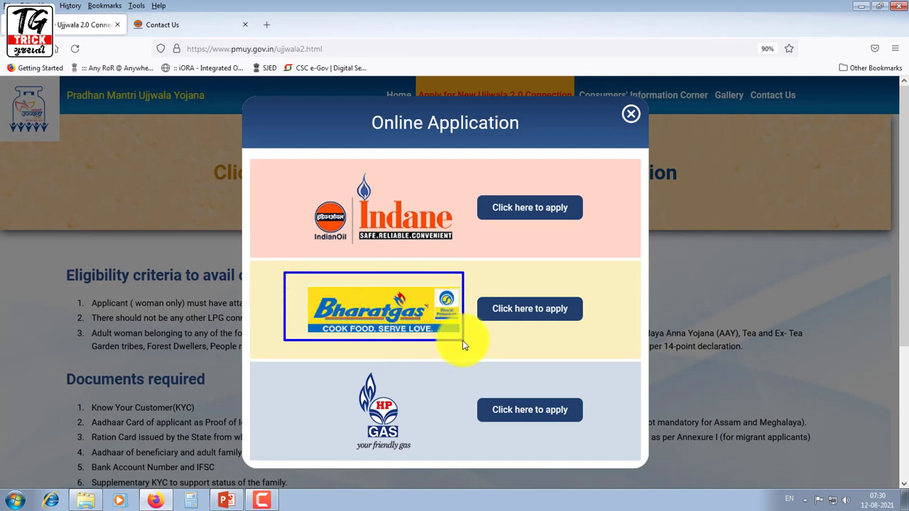
{"action": "key", "text": "Escape"}
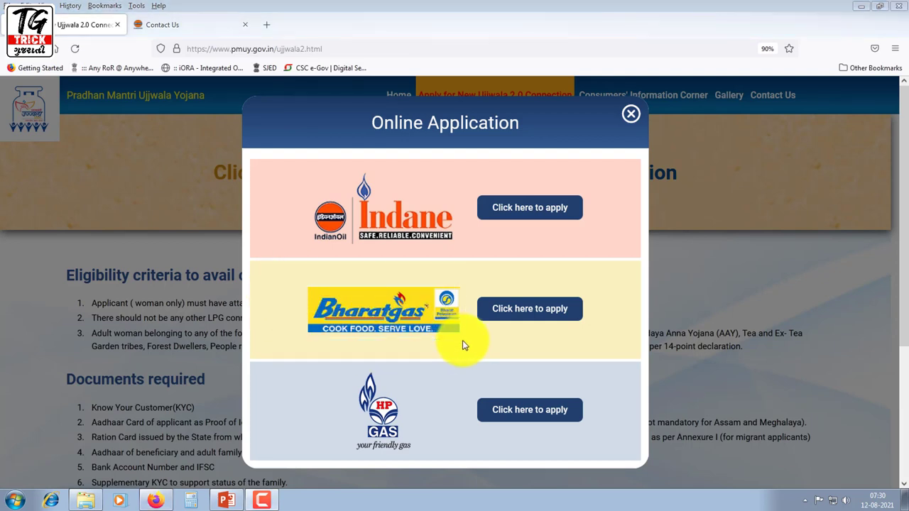
{"action": "left_click", "coordinate": [524, 314]}
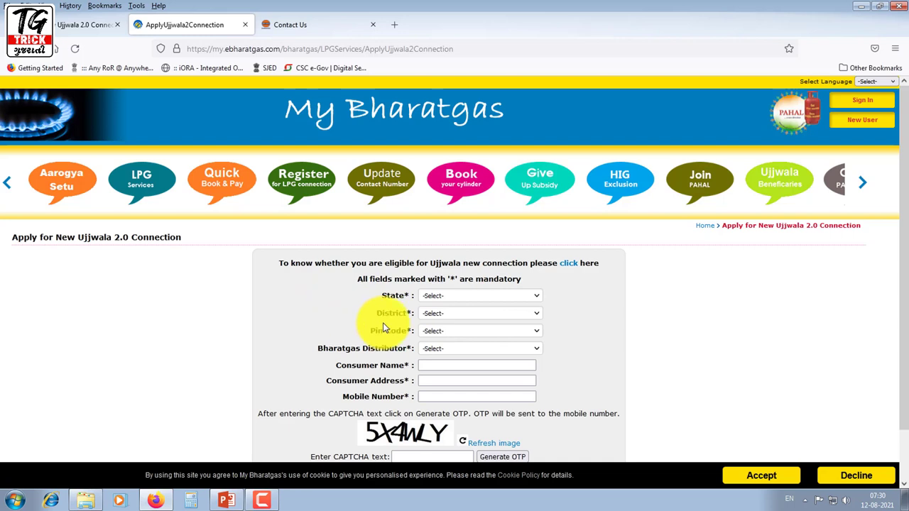
Step: Set the state to Gujarat and the district to AHMEDABAD in the Bharatgas application form
{"action": "scroll", "coordinate": [383, 326], "scroll_direction": "down", "scroll_amount": 1}
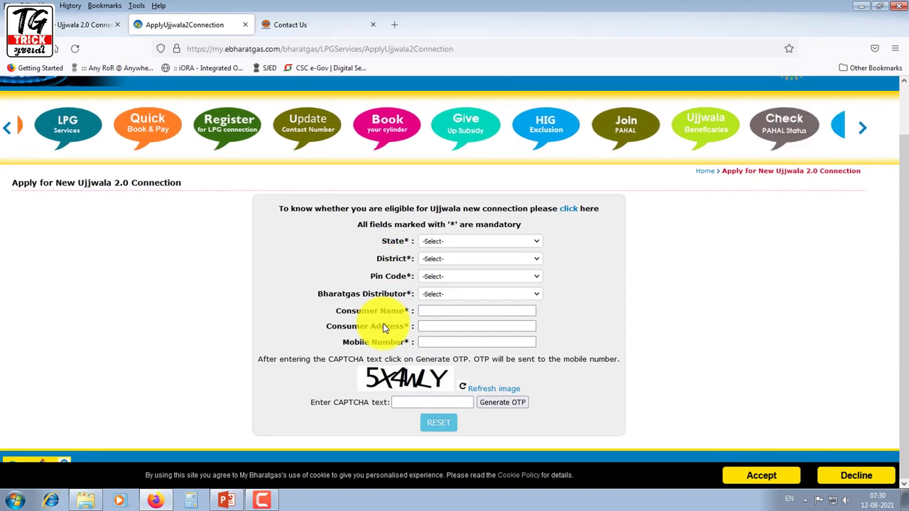
{"action": "left_click", "coordinate": [509, 243]}
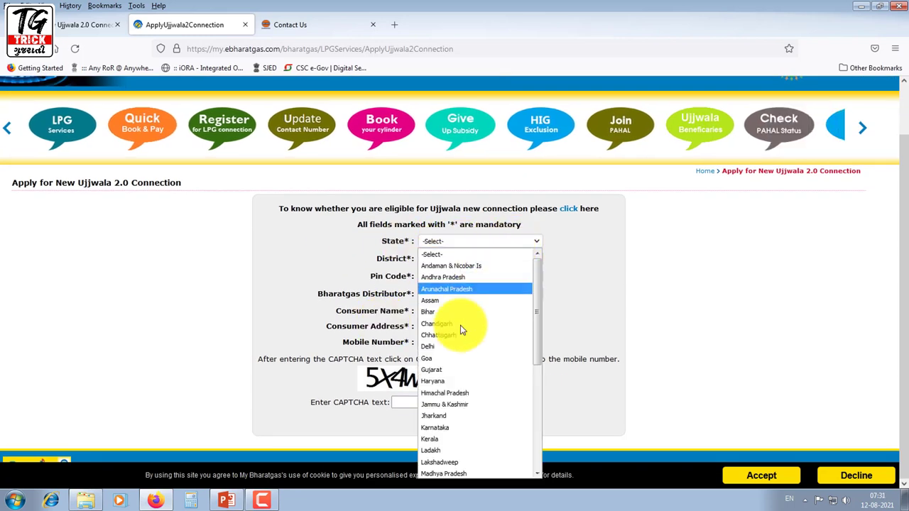
{"action": "left_click", "coordinate": [434, 371]}
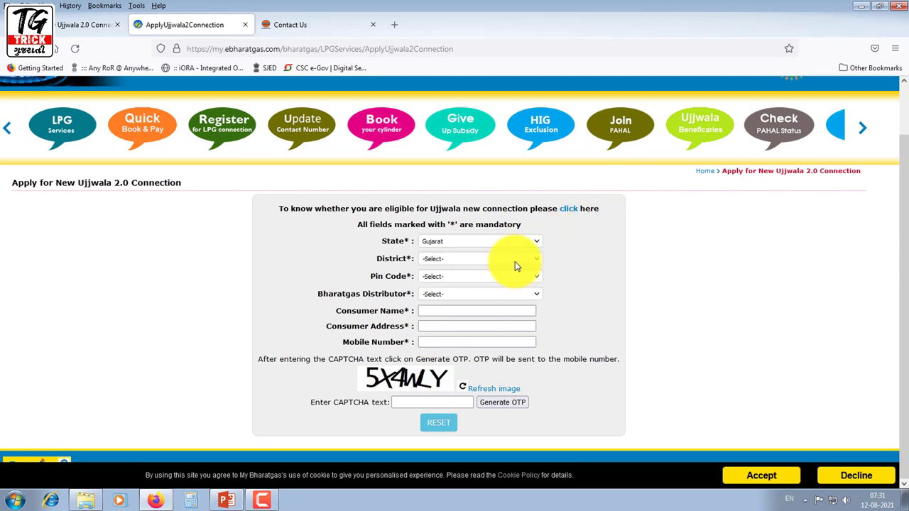
{"action": "left_click", "coordinate": [537, 259]}
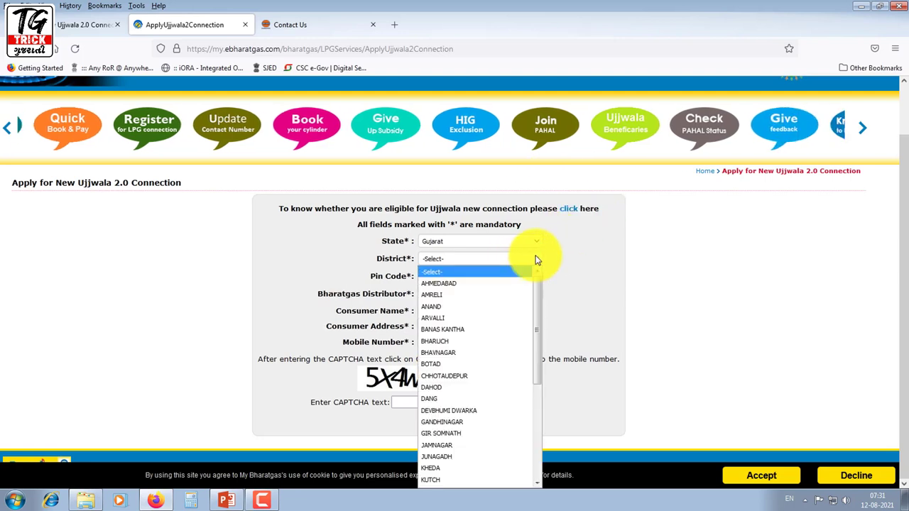
{"action": "left_click", "coordinate": [441, 284]}
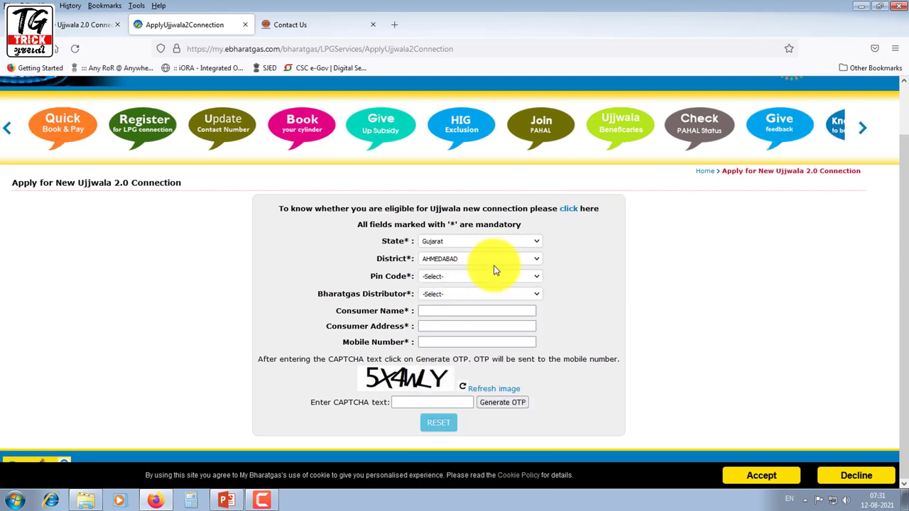
Step: Set the pin code to 380001 and choose KRISHNA GAS AGENCY as the Bharatgas distributor
{"action": "left_click", "coordinate": [467, 279]}
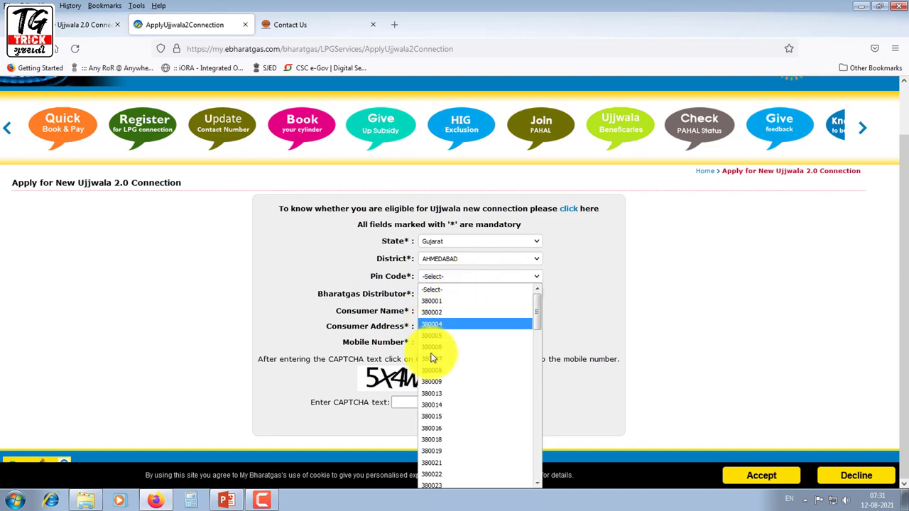
{"action": "left_click", "coordinate": [424, 299]}
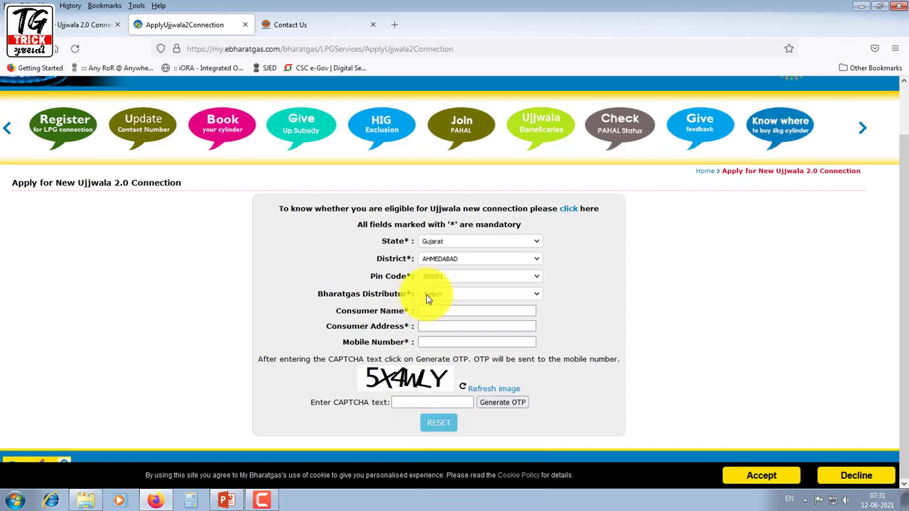
{"action": "left_click", "coordinate": [427, 298]}
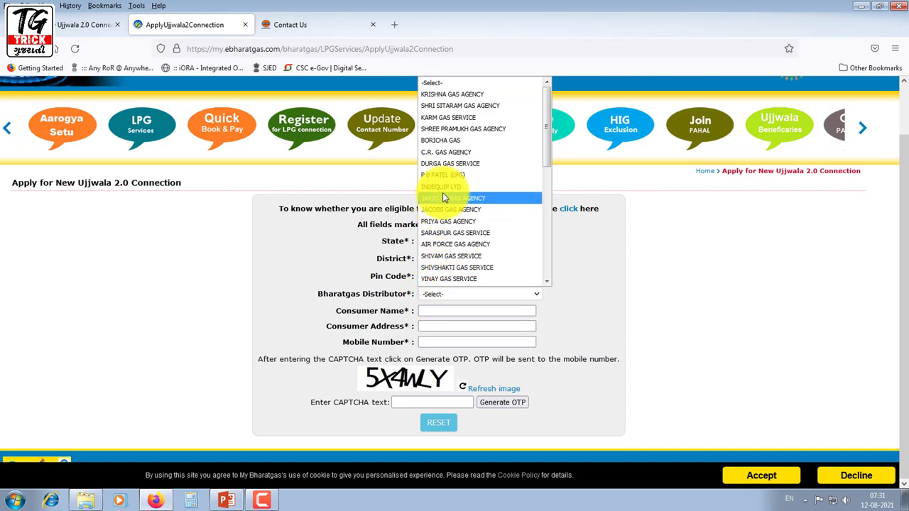
{"action": "left_click", "coordinate": [442, 93]}
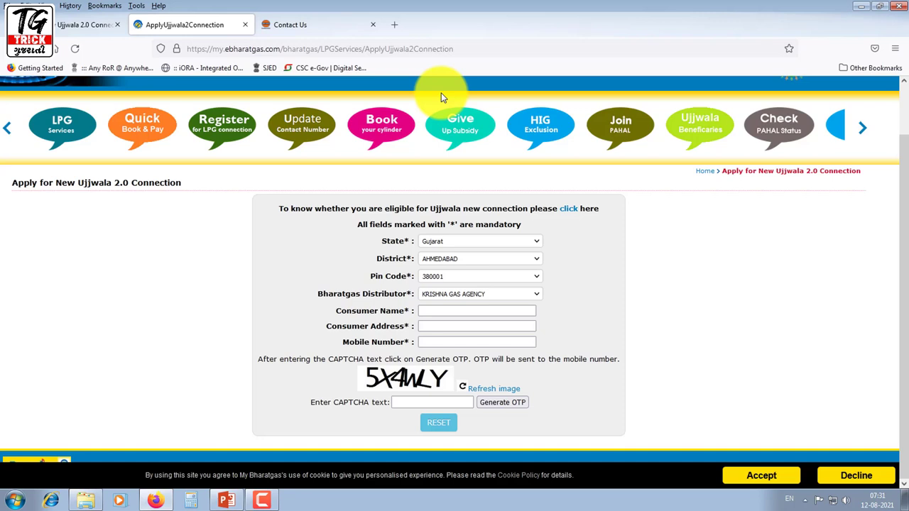
Step: Examine the consumer name, consumer address and mobile number fields of the Bharatgas form
{"action": "left_click", "coordinate": [421, 311]}
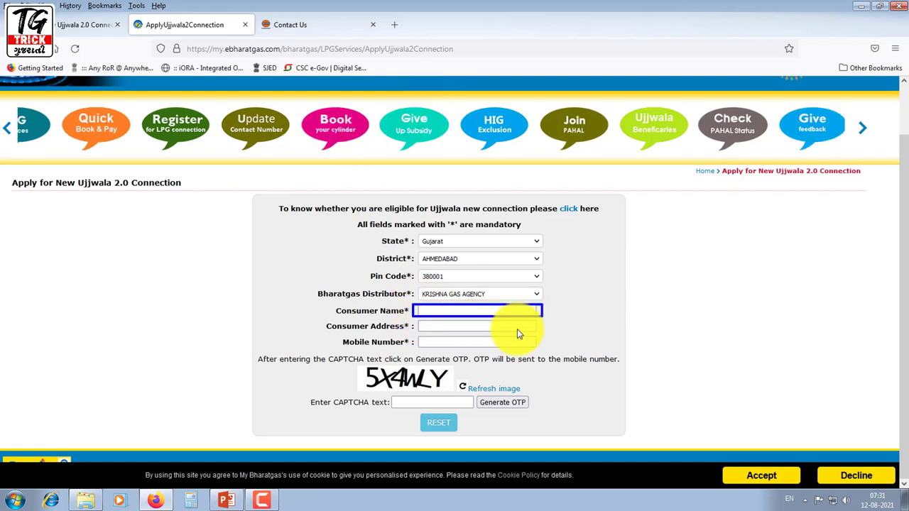
{"action": "left_click", "coordinate": [426, 328]}
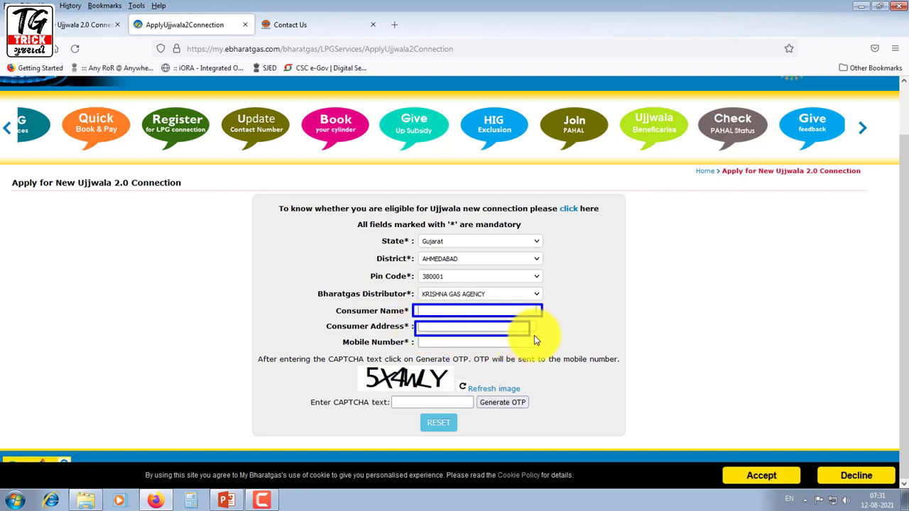
{"action": "left_click", "coordinate": [419, 342]}
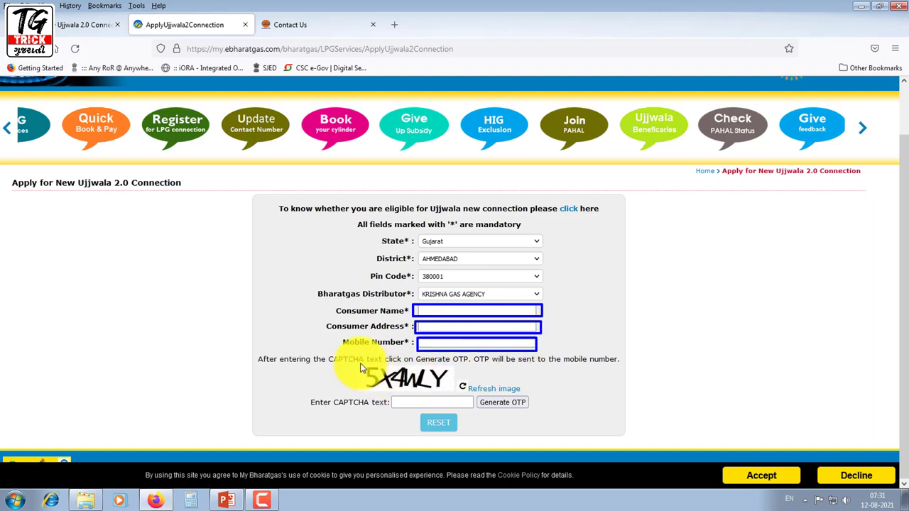
Step: Examine the CAPTCHA image and the CAPTCHA text field of the Bharatgas form
{"action": "left_click_drag", "start_coordinate": [361, 363], "coordinate": [452, 389]}
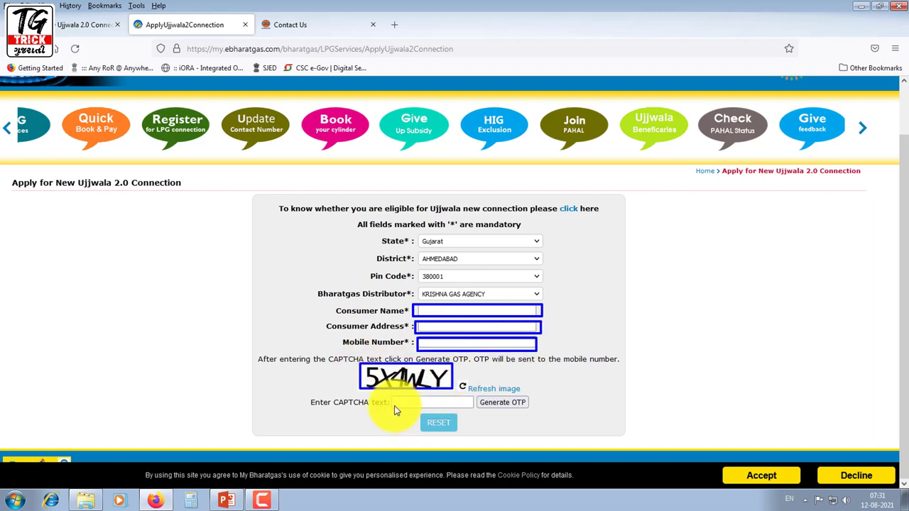
{"action": "left_click_drag", "start_coordinate": [389, 397], "coordinate": [471, 410]}
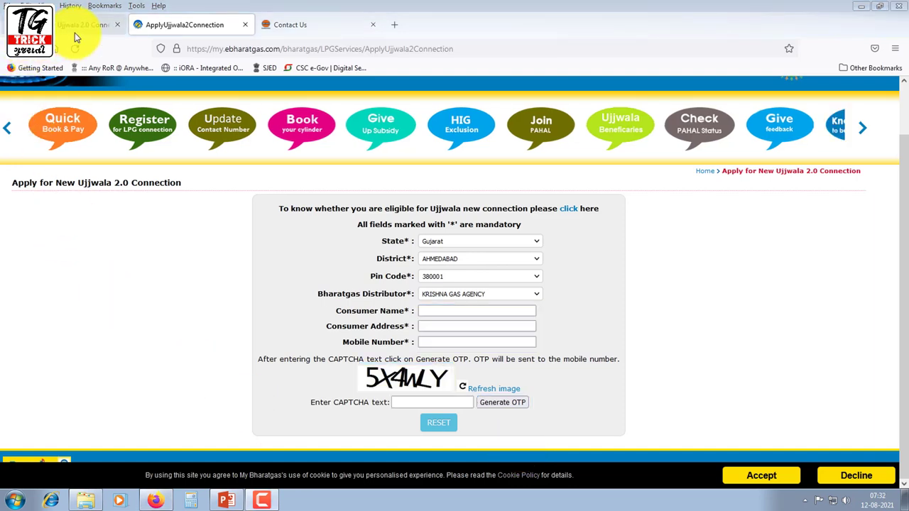
Step: Return to the Ujjwala 2.0 provider list and open the HP Gas online application
{"action": "left_click", "coordinate": [75, 28]}
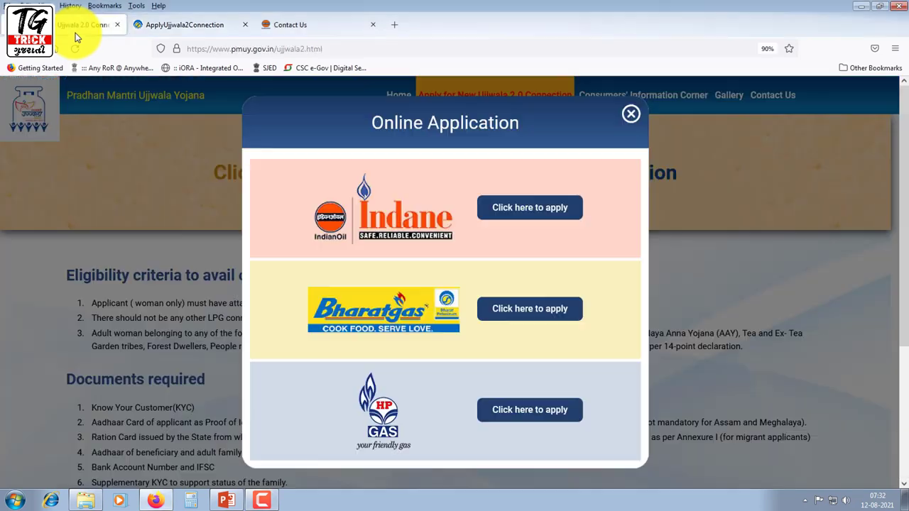
{"action": "left_click", "coordinate": [521, 413]}
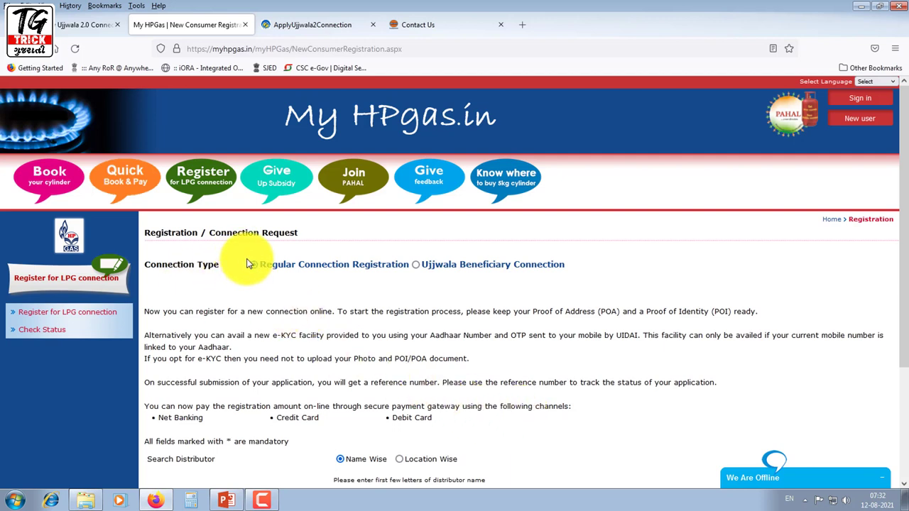
Step: Choose Ujjwala Beneficiary Connection as the connection type and accept the eligibility declaration
{"action": "mouse_move", "coordinate": [243, 251]}
{"action": "left_mouse_down"}
{"action": "mouse_move", "coordinate": [410, 277]}
{"action": "mouse_move", "coordinate": [426, 264]}
{"action": "mouse_move", "coordinate": [510, 278]}
{"action": "mouse_move", "coordinate": [565, 275]}
{"action": "left_mouse_up"}
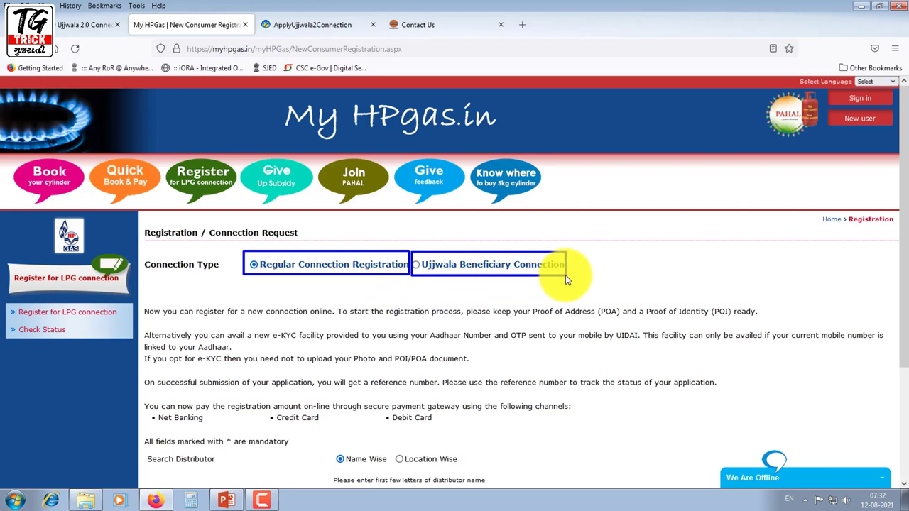
{"action": "right_click", "coordinate": [565, 274]}
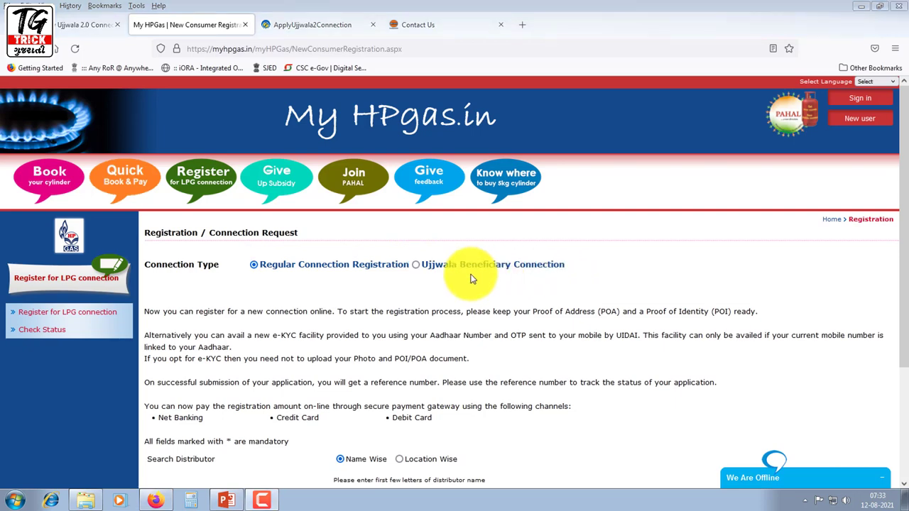
{"action": "left_click", "coordinate": [415, 265]}
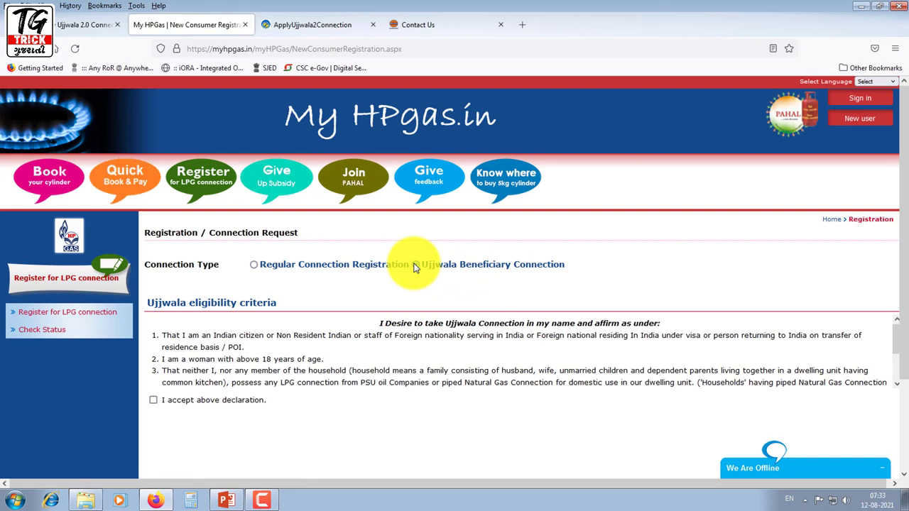
{"action": "left_click", "coordinate": [142, 321]}
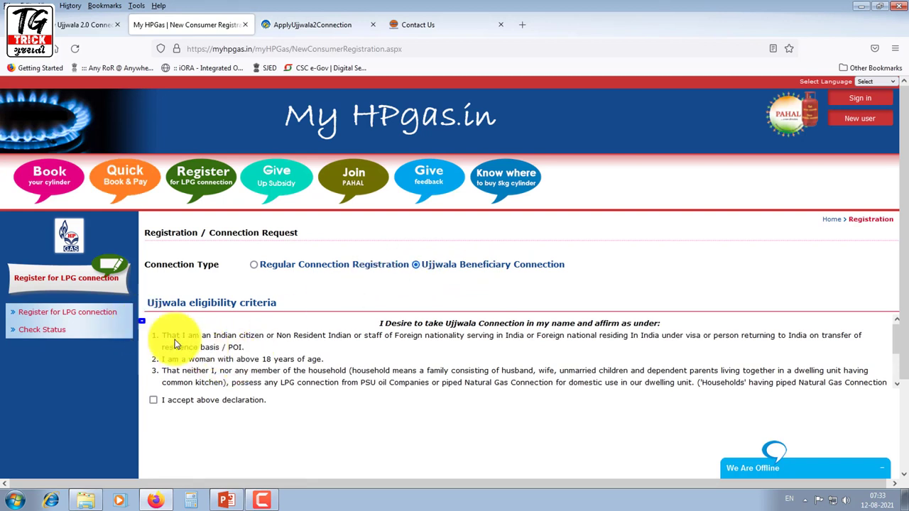
{"action": "mouse_move", "coordinate": [176, 344]}
{"action": "left_mouse_down"}
{"action": "mouse_move", "coordinate": [670, 400]}
{"action": "mouse_move", "coordinate": [887, 379]}
{"action": "mouse_move", "coordinate": [886, 390]}
{"action": "left_mouse_up"}
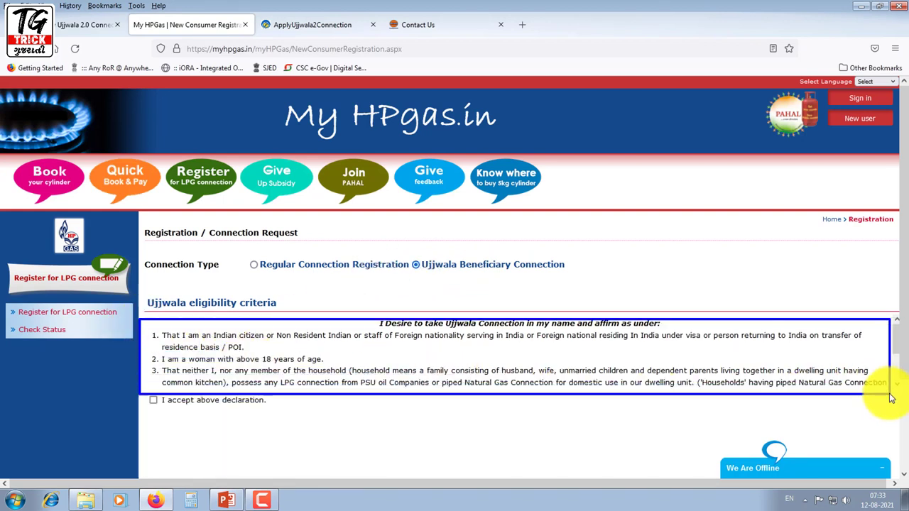
{"action": "left_click", "coordinate": [154, 402]}
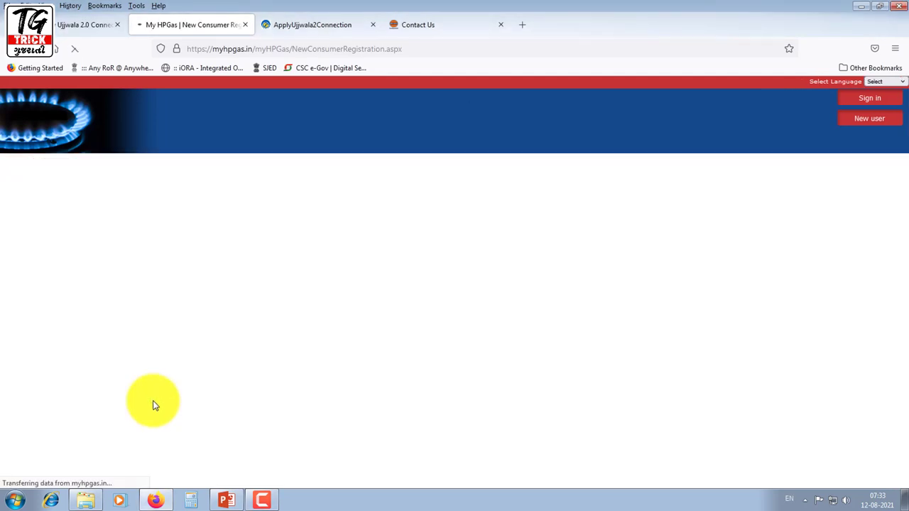
Step: Switch the distributor search to Location Wise, with Gujarat as the state and AHMEDABAD as the district
{"action": "scroll", "coordinate": [272, 381], "scroll_direction": "down", "scroll_amount": 1}
{"action": "scroll", "coordinate": [273, 382], "scroll_direction": "down", "scroll_amount": 5}
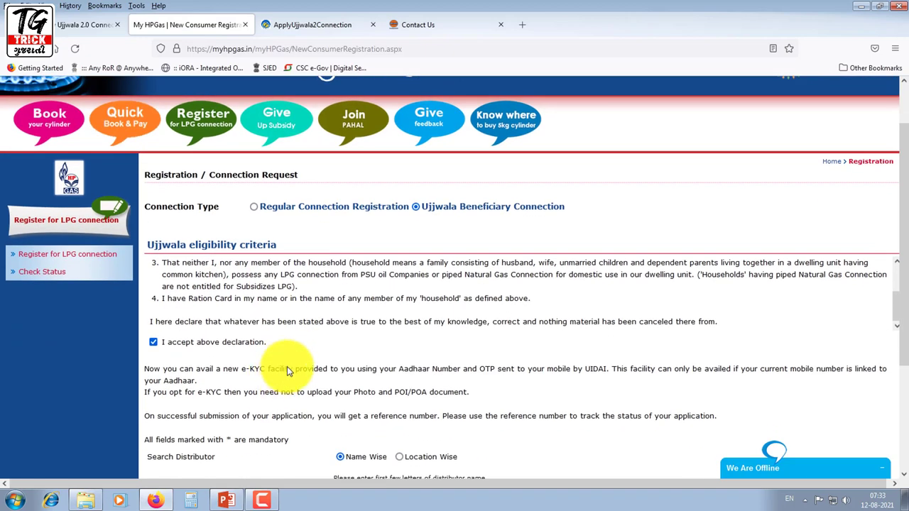
{"action": "scroll", "coordinate": [316, 320], "scroll_direction": "down", "scroll_amount": 1}
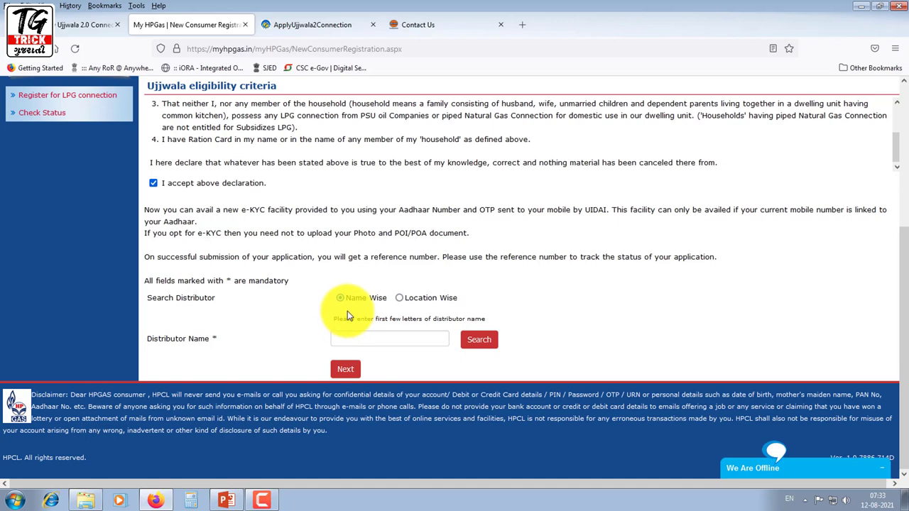
{"action": "left_click", "coordinate": [341, 297]}
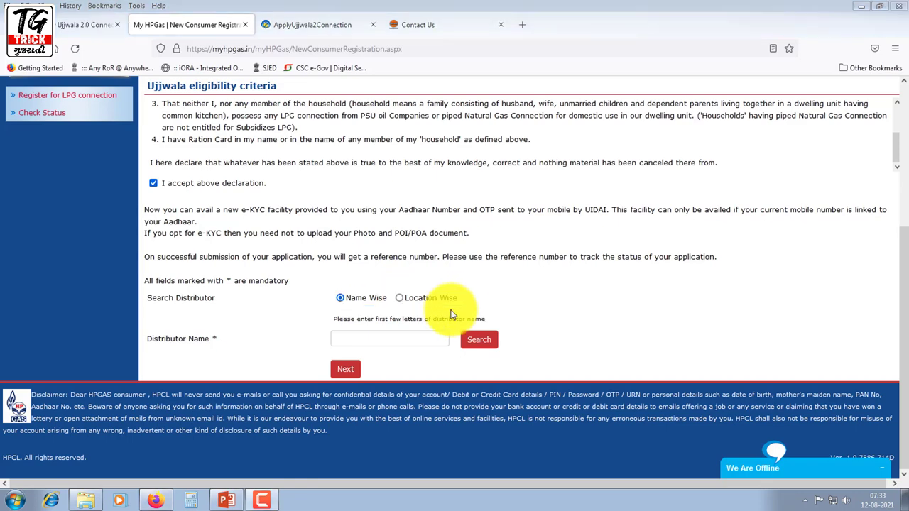
{"action": "left_click", "coordinate": [399, 298]}
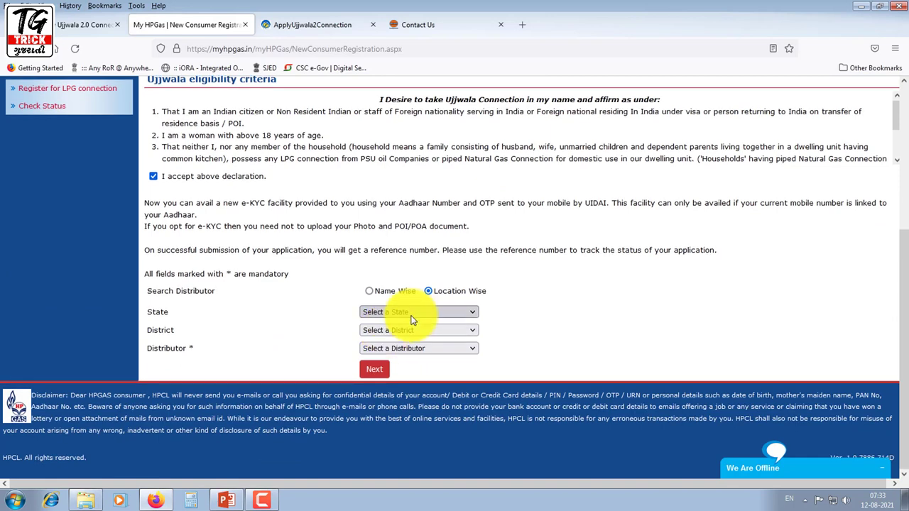
{"action": "left_click", "coordinate": [403, 316]}
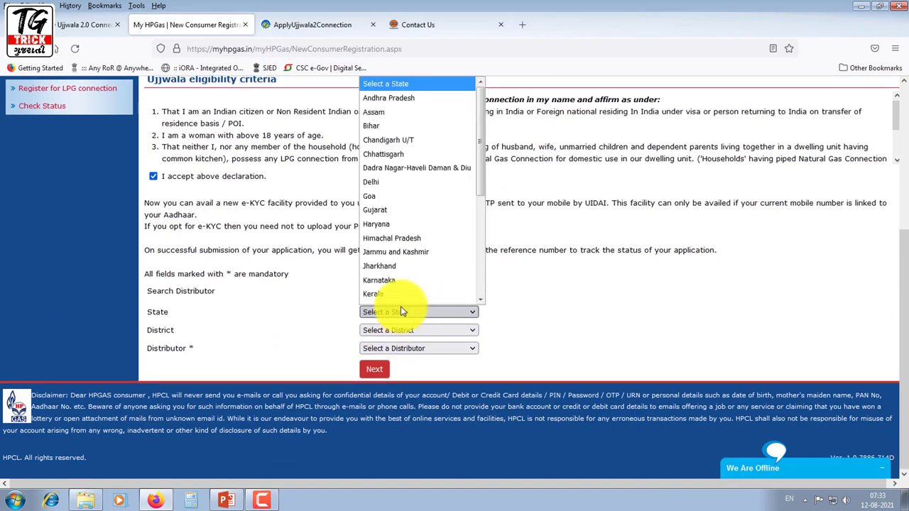
{"action": "left_click", "coordinate": [373, 205]}
{"action": "scroll", "coordinate": [405, 352], "scroll_direction": "down", "scroll_amount": 2}
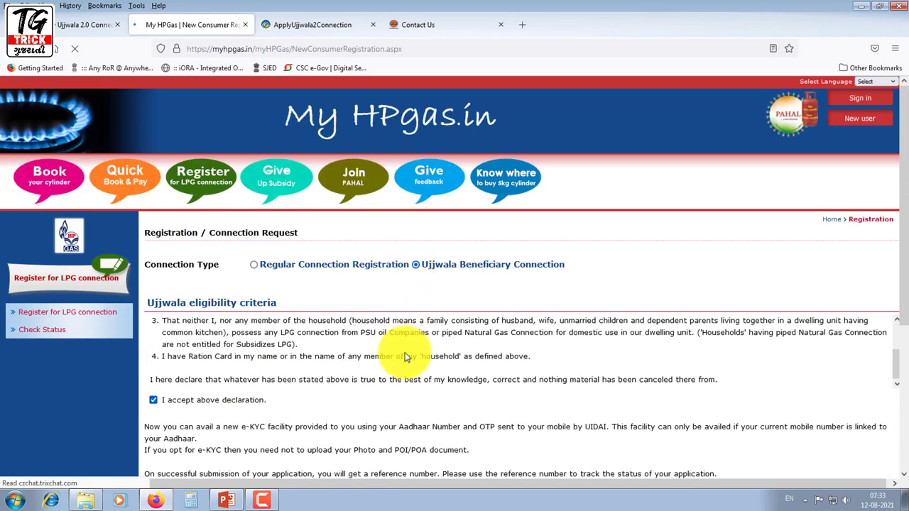
{"action": "scroll", "coordinate": [418, 390], "scroll_direction": "down", "scroll_amount": 3}
{"action": "left_click", "coordinate": [401, 380]}
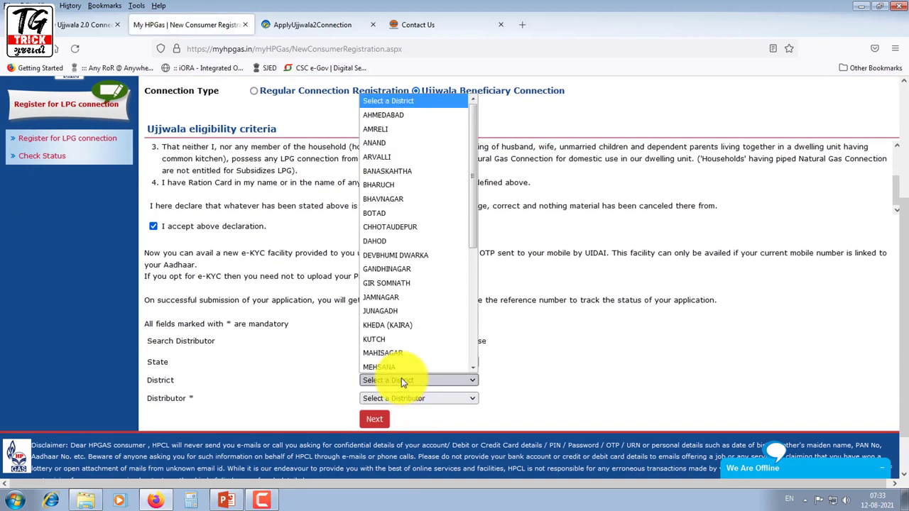
{"action": "left_click", "coordinate": [387, 115]}
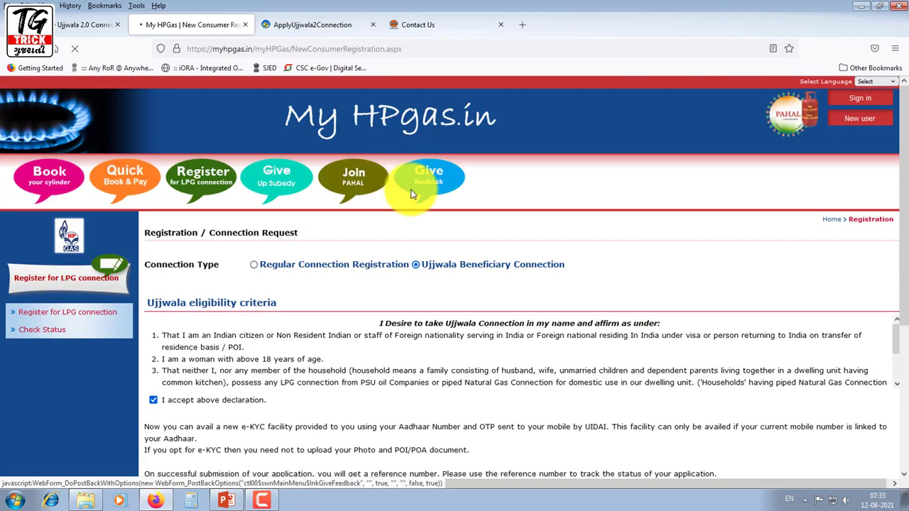
Step: Choose KRISHNA GAS SERVICE as the distributor and continue to the Ujjwala KYC application form
{"action": "scroll", "coordinate": [417, 193], "scroll_direction": "down", "scroll_amount": 2}
{"action": "scroll", "coordinate": [416, 400], "scroll_direction": "down", "scroll_amount": 3}
{"action": "left_click", "coordinate": [419, 399]}
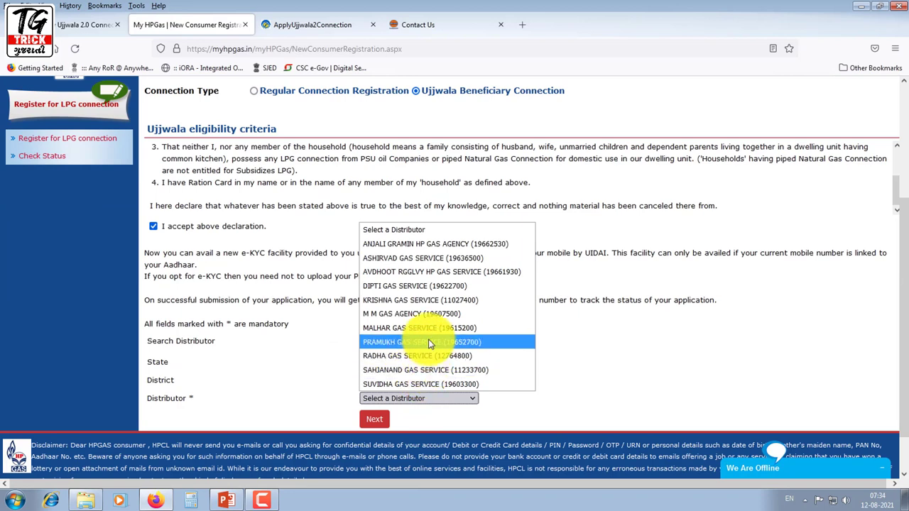
{"action": "left_click", "coordinate": [417, 300]}
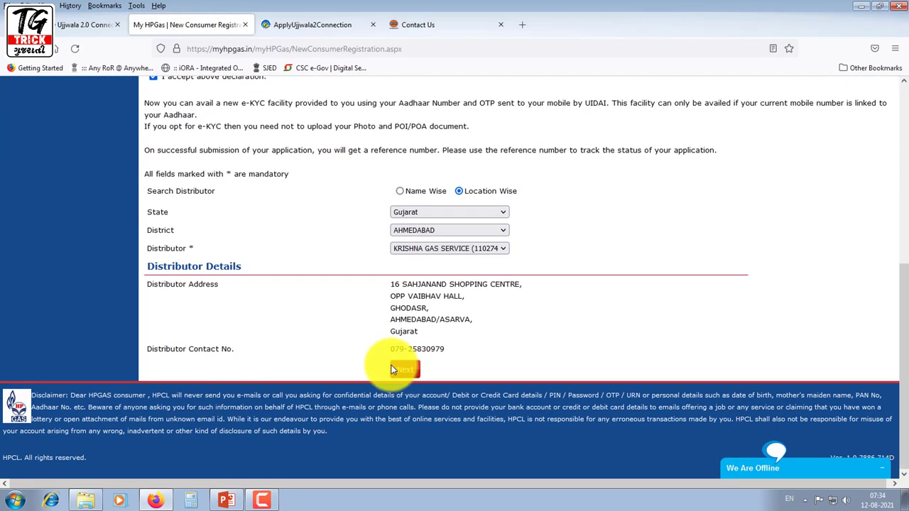
{"action": "left_click", "coordinate": [396, 368]}
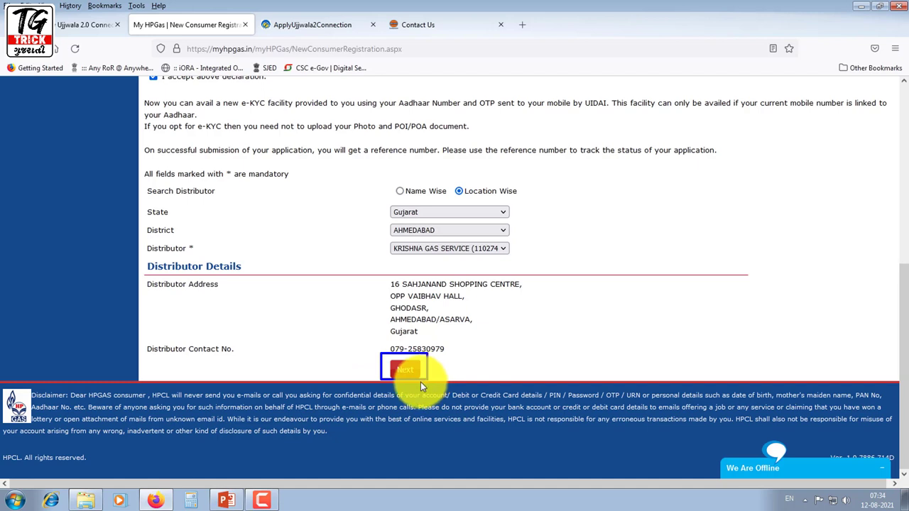
{"action": "left_click", "coordinate": [397, 368]}
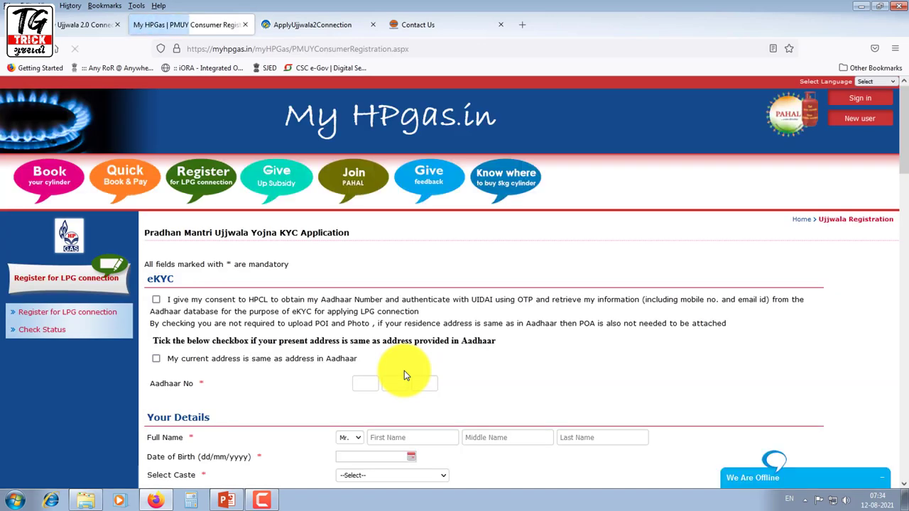
Step: Give the eKYC consent for Aadhaar authentication and mark the current address as the same as in Aadhaar
{"action": "scroll", "coordinate": [277, 362], "scroll_direction": "down", "scroll_amount": 3}
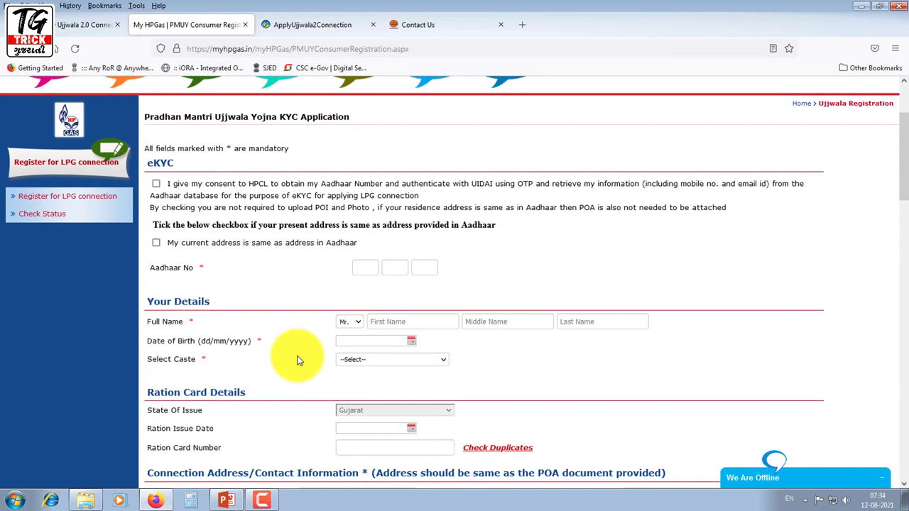
{"action": "left_click", "coordinate": [168, 191]}
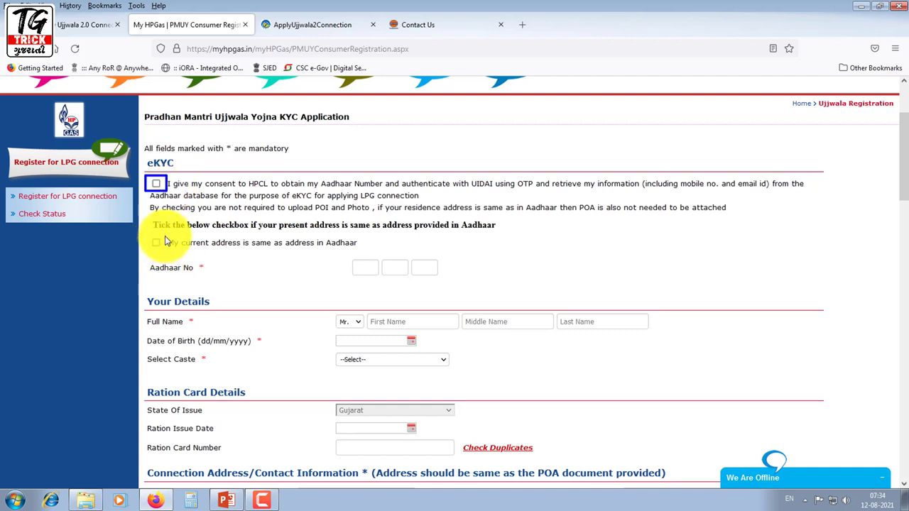
{"action": "left_click_drag", "start_coordinate": [165, 238], "coordinate": [365, 255]}
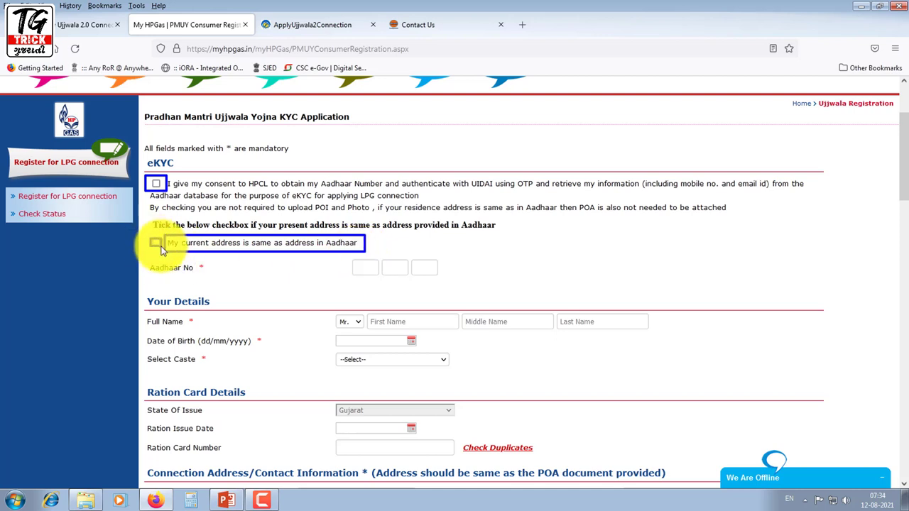
{"action": "key", "text": "Escape"}
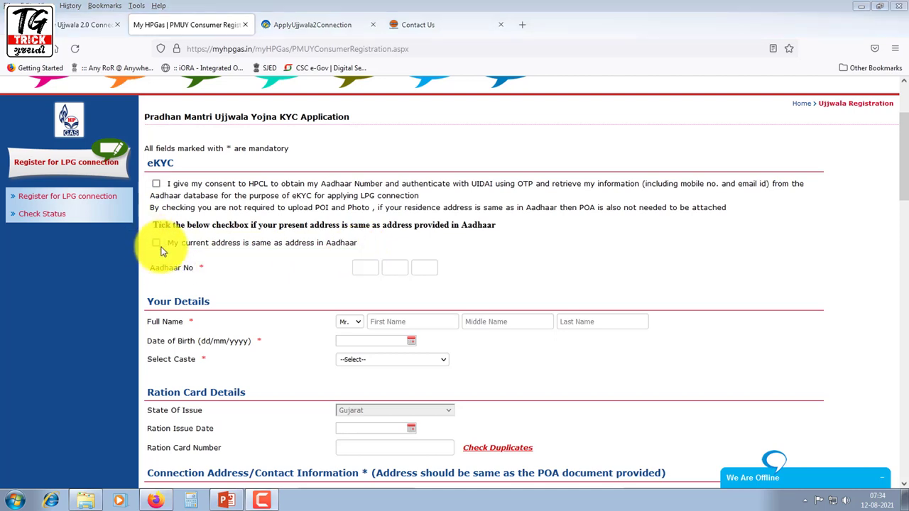
{"action": "left_click", "coordinate": [156, 184]}
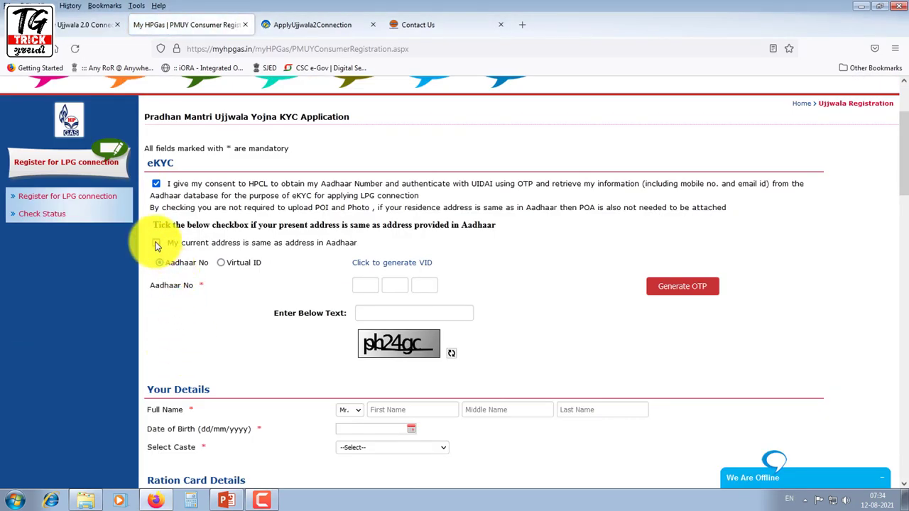
{"action": "left_click", "coordinate": [156, 242]}
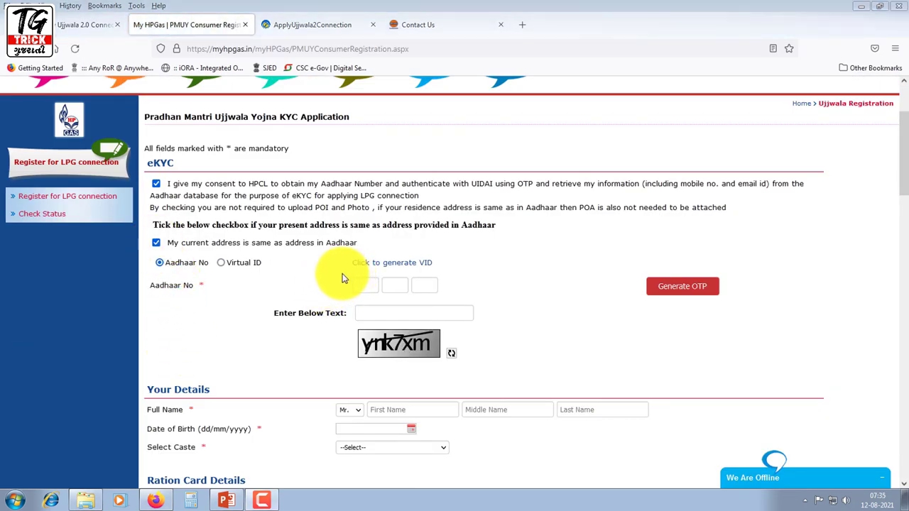
Step: Examine the Aadhaar number fields, the CAPTCHA with its text field and the Generate OTP option in the eKYC section
{"action": "left_click_drag", "start_coordinate": [342, 274], "coordinate": [451, 299]}
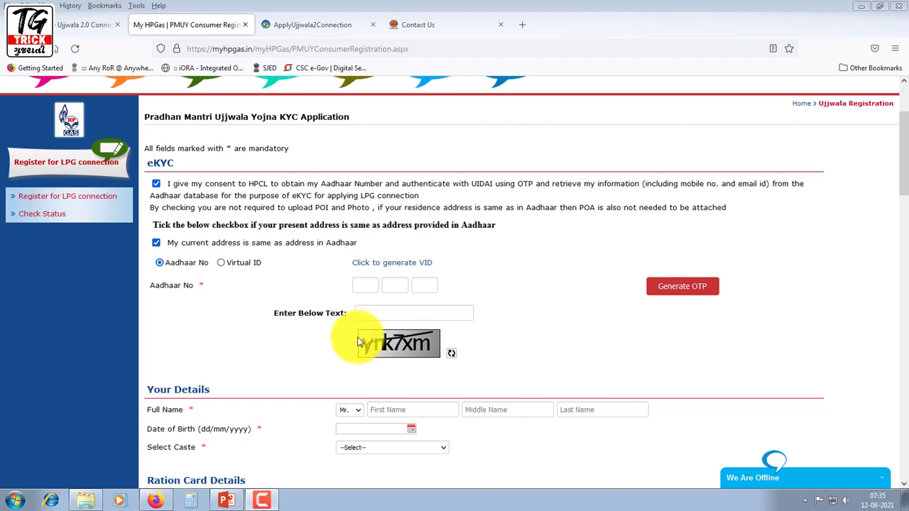
{"action": "left_click_drag", "start_coordinate": [348, 327], "coordinate": [443, 363]}
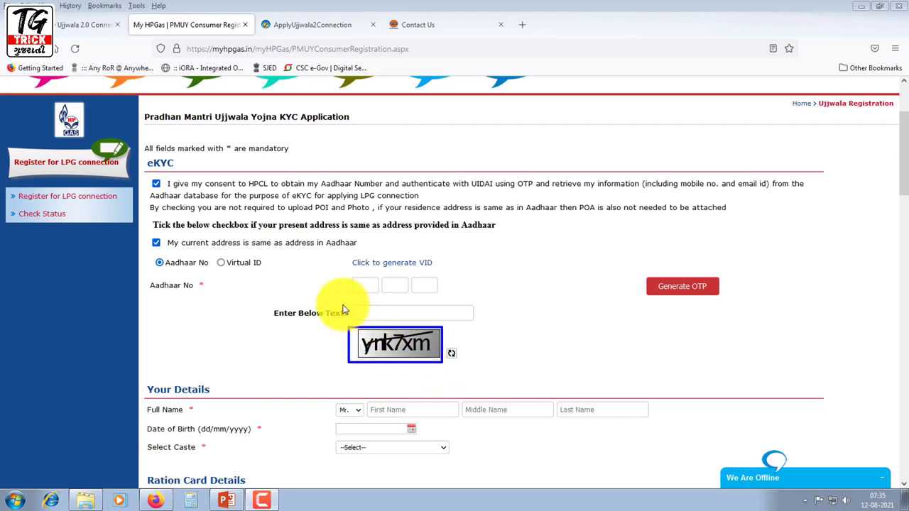
{"action": "left_click_drag", "start_coordinate": [343, 306], "coordinate": [478, 324]}
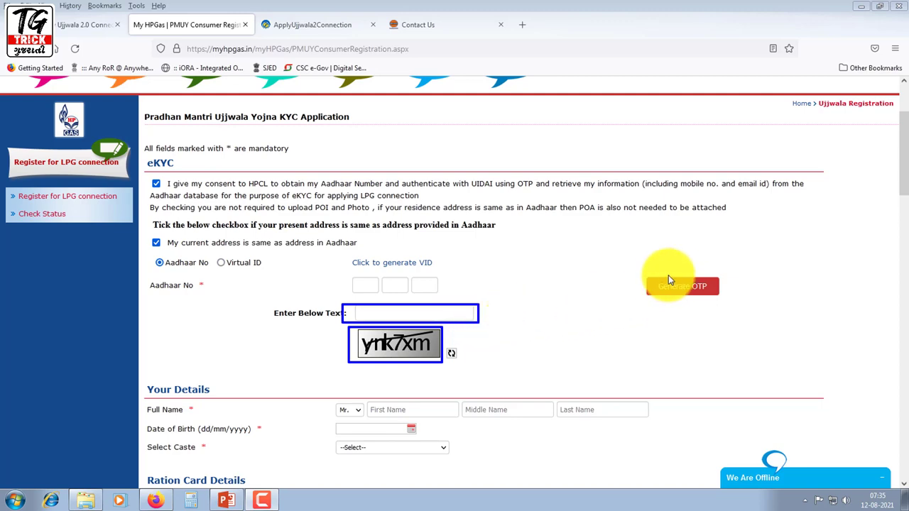
{"action": "left_click_drag", "start_coordinate": [642, 274], "coordinate": [736, 298]}
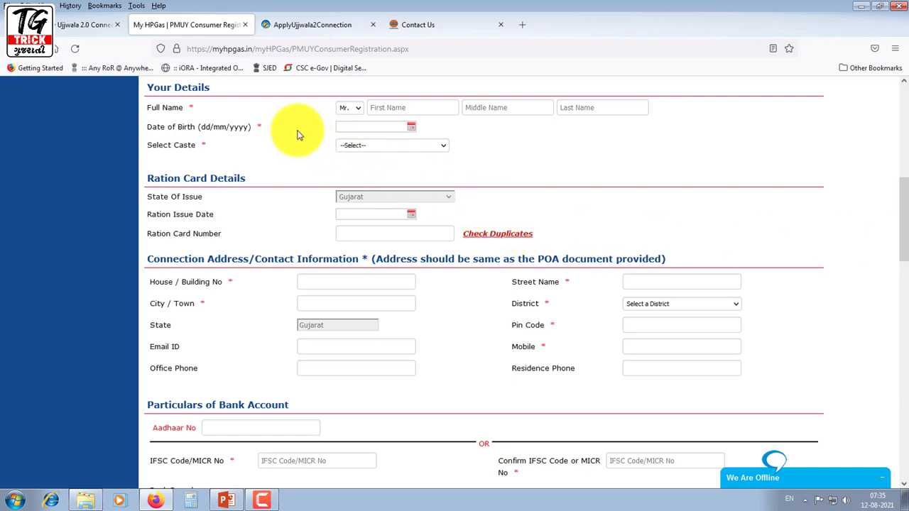
Step: Examine the first, middle and last name fields under Your Details in the KYC application
{"action": "left_click", "coordinate": [378, 107]}
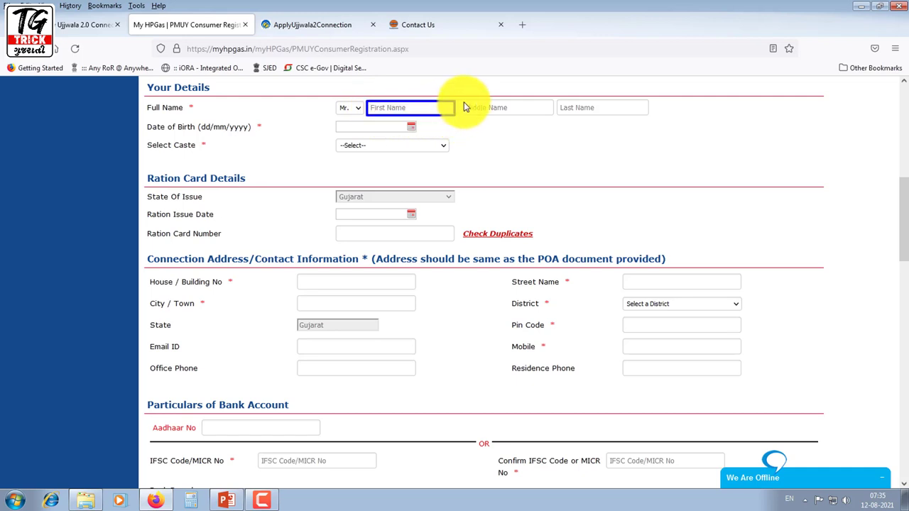
{"action": "left_click", "coordinate": [470, 107]}
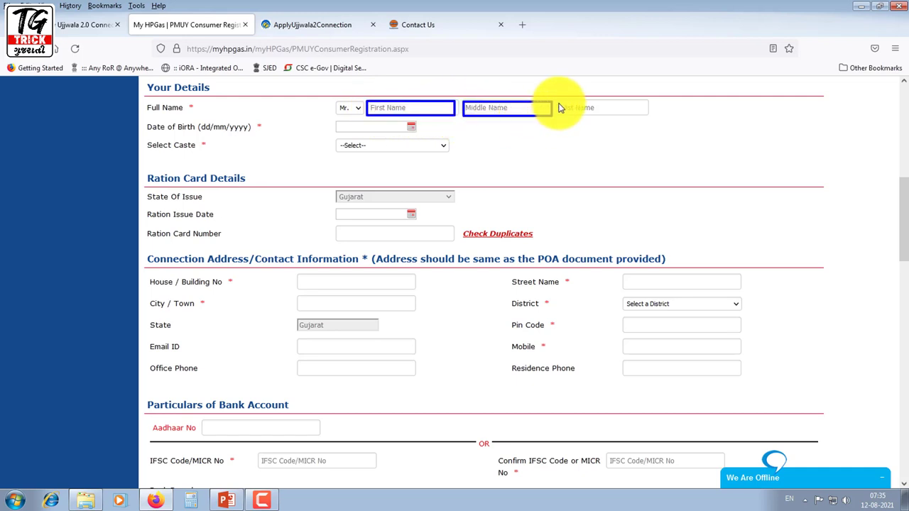
{"action": "left_click", "coordinate": [589, 108]}
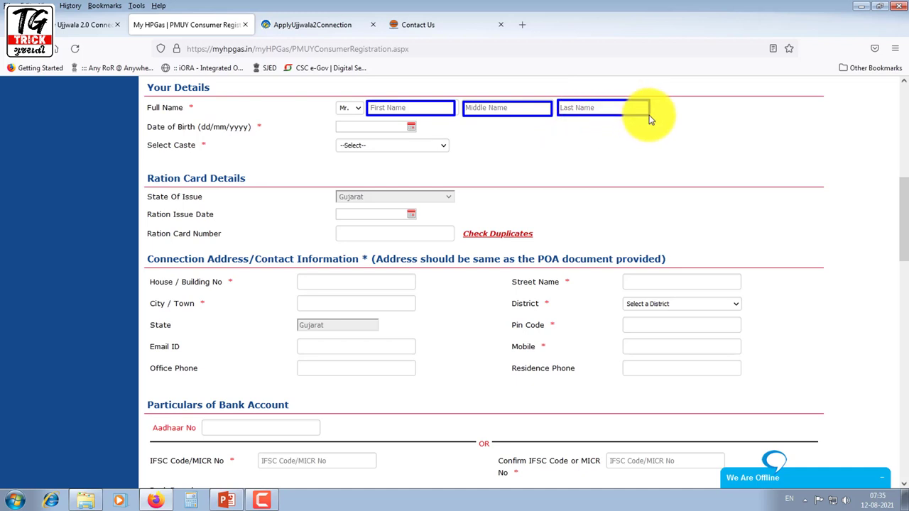
Step: Examine the date of birth, caste, ration card and connection address/contact fields of the KYC application
{"action": "left_click", "coordinate": [335, 127]}
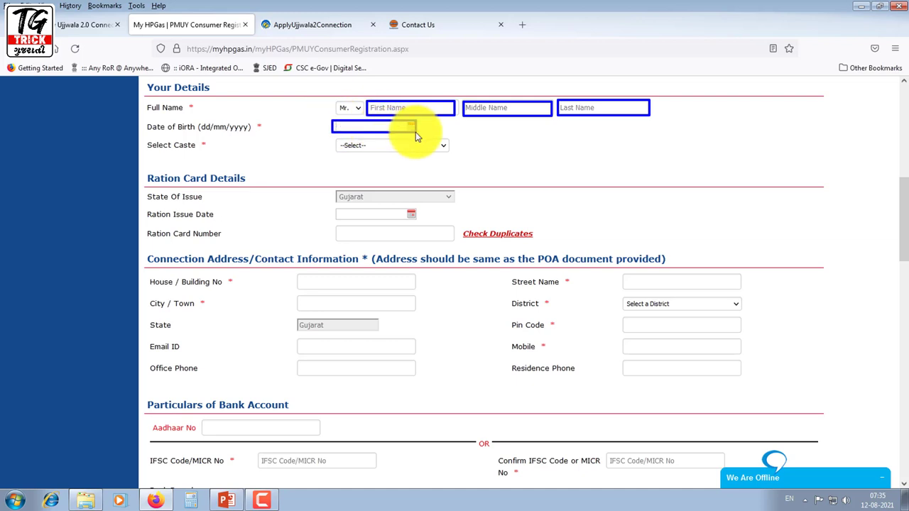
{"action": "left_click", "coordinate": [348, 145]}
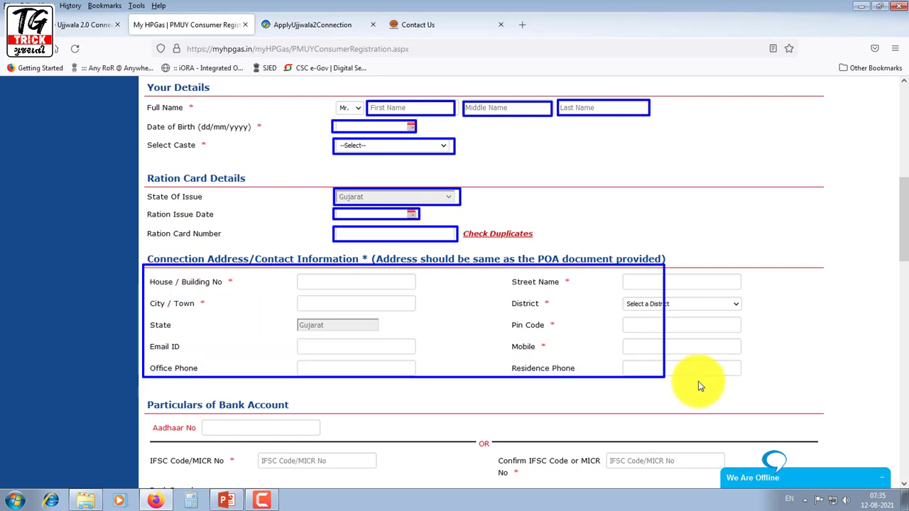
{"action": "left_click_drag", "start_coordinate": [700, 385], "coordinate": [826, 394]}
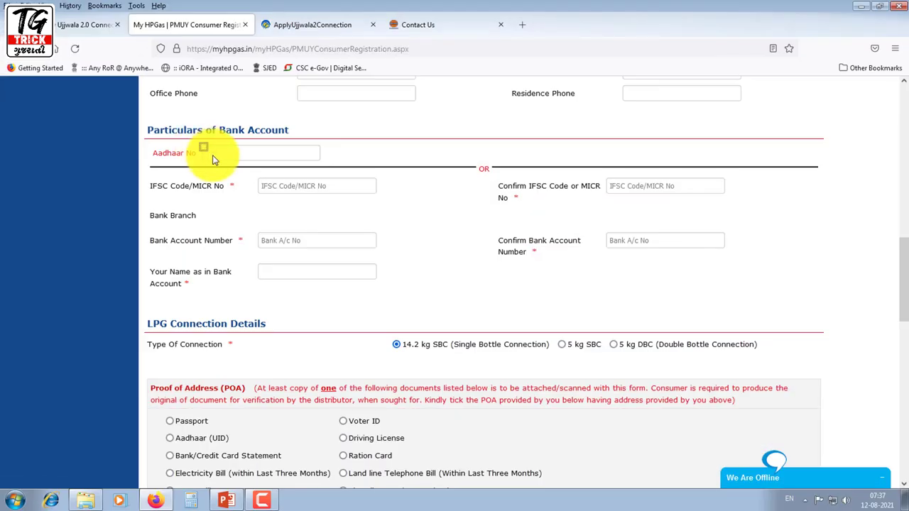
Step: Examine the Aadhaar number, IFSC/MICR code, bank account number and account holder name fields under Particulars of Bank Account
{"action": "left_click_drag", "start_coordinate": [215, 159], "coordinate": [321, 164]}
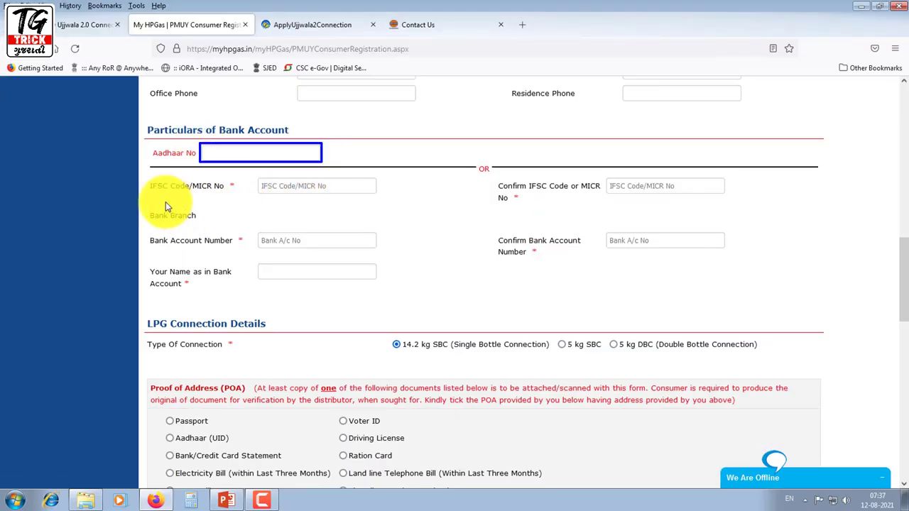
{"action": "left_click_drag", "start_coordinate": [631, 277], "coordinate": [772, 299]}
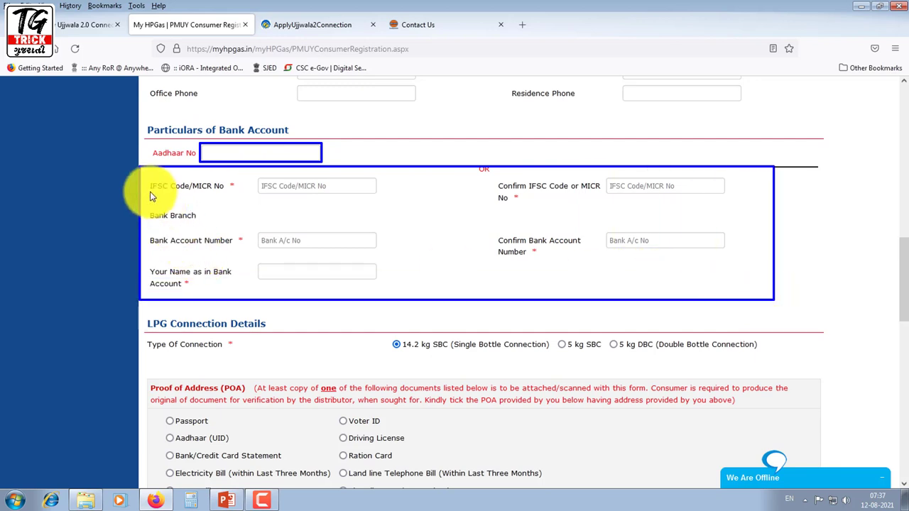
{"action": "left_click_drag", "start_coordinate": [142, 174], "coordinate": [309, 200]}
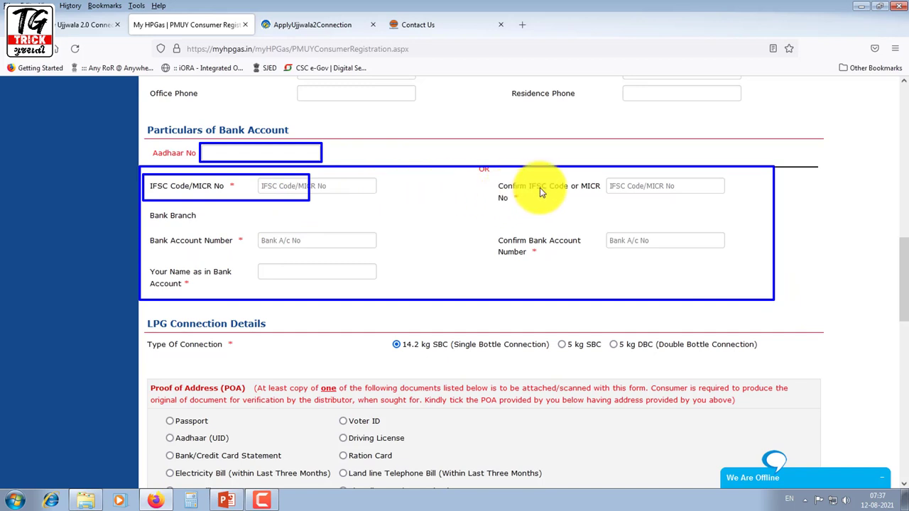
{"action": "mouse_move", "coordinate": [493, 176]}
{"action": "left_mouse_down"}
{"action": "mouse_move", "coordinate": [528, 197]}
{"action": "mouse_move", "coordinate": [675, 215]}
{"action": "mouse_move", "coordinate": [744, 209]}
{"action": "left_mouse_up"}
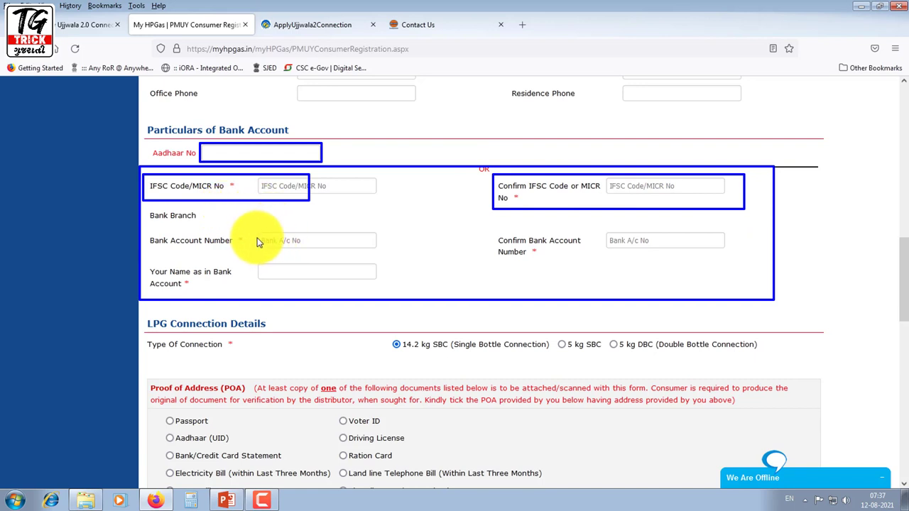
{"action": "mouse_move", "coordinate": [253, 231]}
{"action": "left_mouse_down"}
{"action": "mouse_move", "coordinate": [345, 258]}
{"action": "mouse_move", "coordinate": [388, 253]}
{"action": "left_mouse_up"}
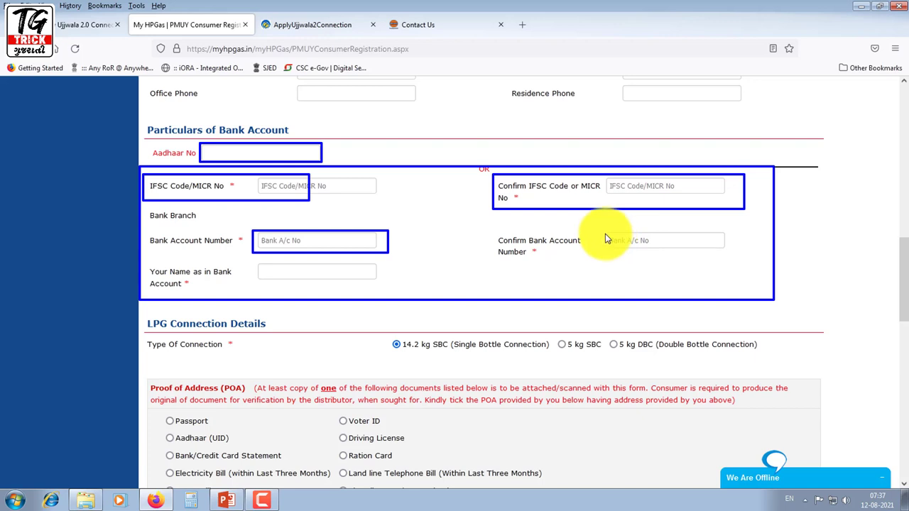
{"action": "mouse_move", "coordinate": [605, 233]}
{"action": "left_mouse_down"}
{"action": "mouse_move", "coordinate": [638, 249]}
{"action": "mouse_move", "coordinate": [722, 247]}
{"action": "left_mouse_up"}
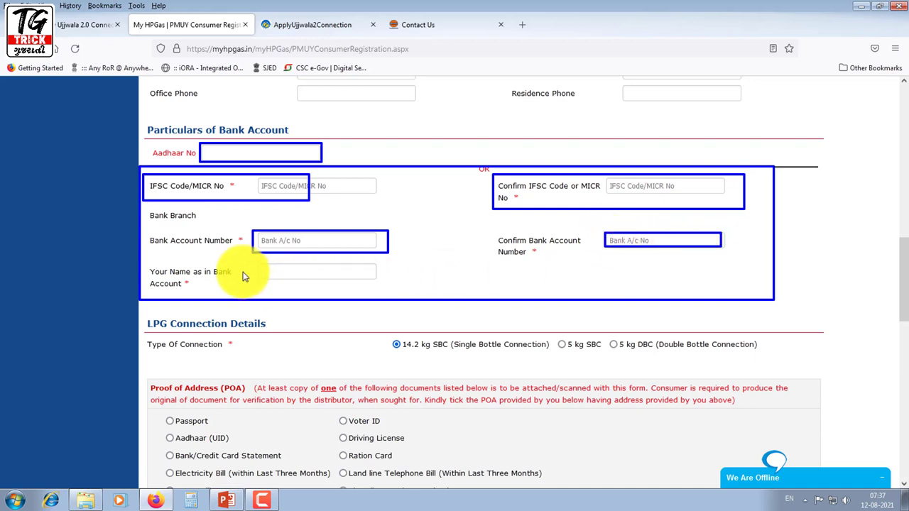
{"action": "mouse_move", "coordinate": [252, 260]}
{"action": "left_mouse_down"}
{"action": "mouse_move", "coordinate": [290, 279]}
{"action": "mouse_move", "coordinate": [378, 284]}
{"action": "left_mouse_up"}
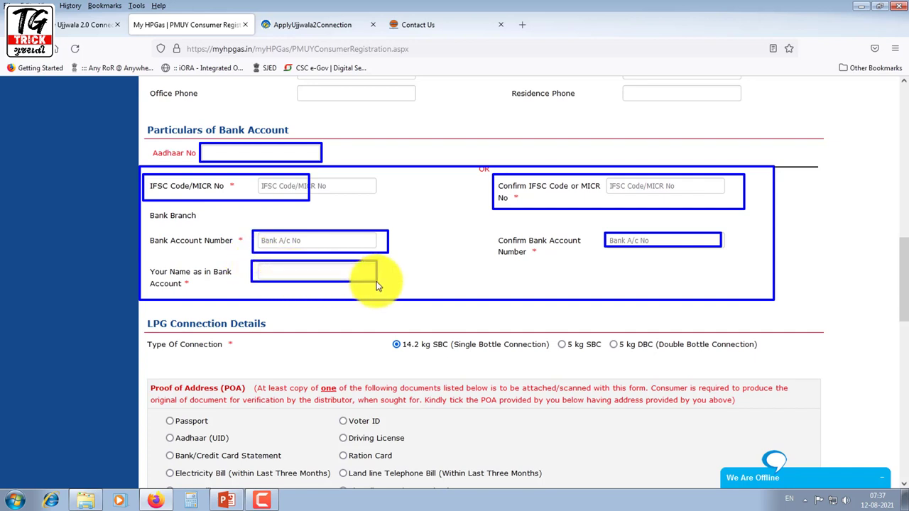
{"action": "left_click_drag", "start_coordinate": [377, 285], "coordinate": [377, 283]}
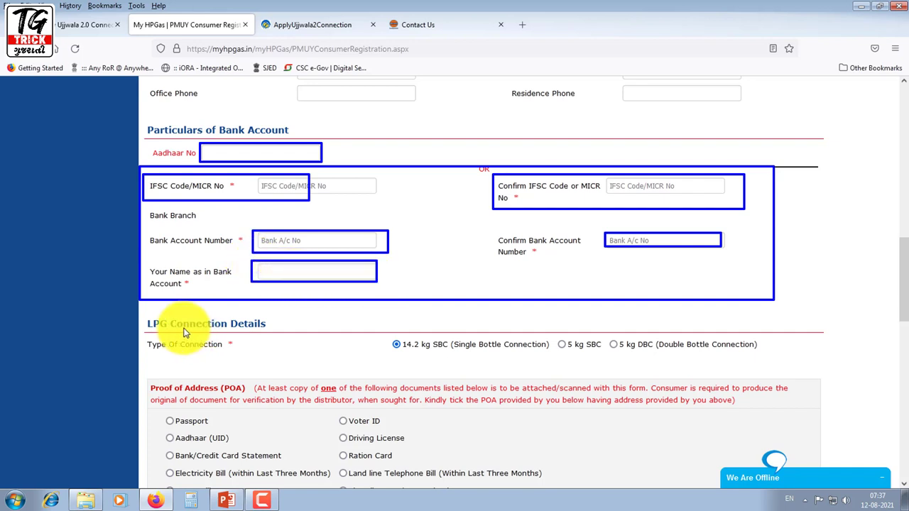
Step: Examine the 14.2 kg SBC, 5 kg SBC and 5 kg DBC connection types under LPG Connection Details
{"action": "left_click", "coordinate": [397, 344]}
{"action": "left_click_drag", "start_coordinate": [379, 337], "coordinate": [433, 352]}
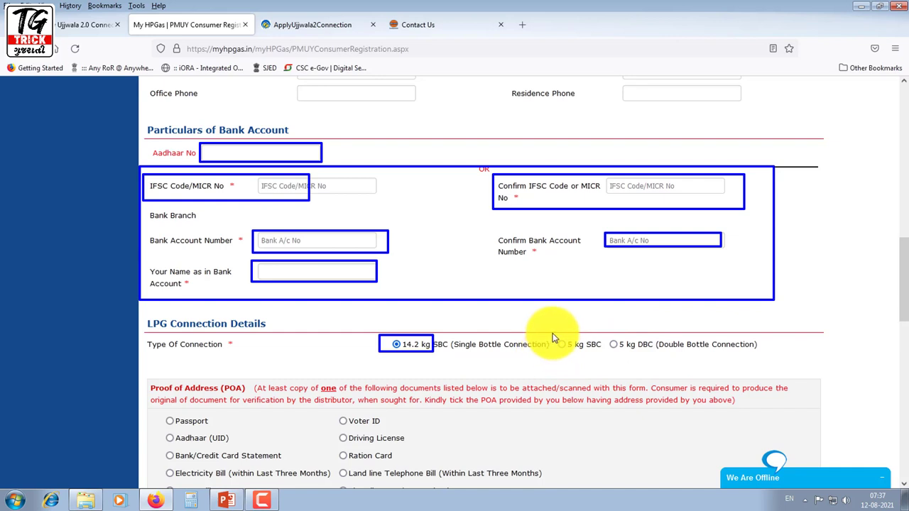
{"action": "mouse_move", "coordinate": [553, 336]}
{"action": "left_mouse_down"}
{"action": "mouse_move", "coordinate": [603, 353]}
{"action": "mouse_move", "coordinate": [615, 346]}
{"action": "mouse_move", "coordinate": [767, 352]}
{"action": "left_mouse_up"}
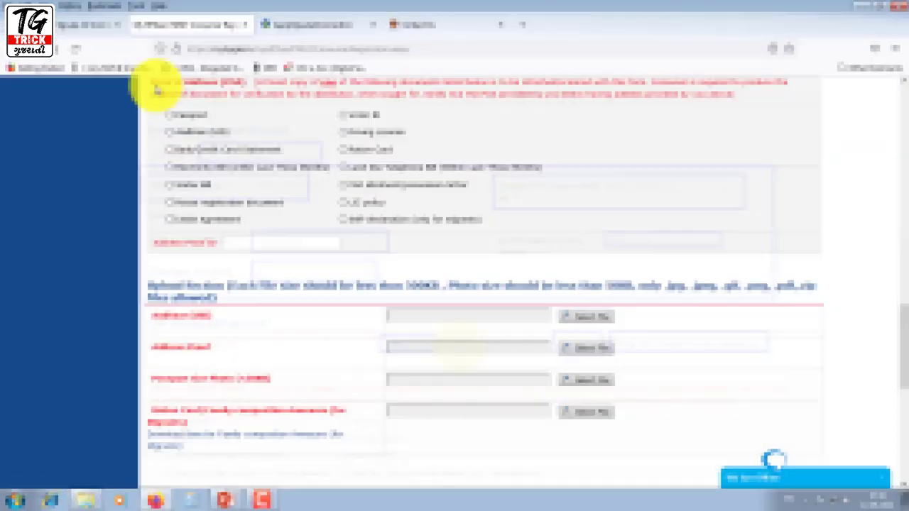
Step: Examine the Proof of Address options, the Address Proof ID field and the document upload fields down to the Ration Card/Family composition Annexure
{"action": "left_click_drag", "start_coordinate": [147, 76], "coordinate": [778, 103]}
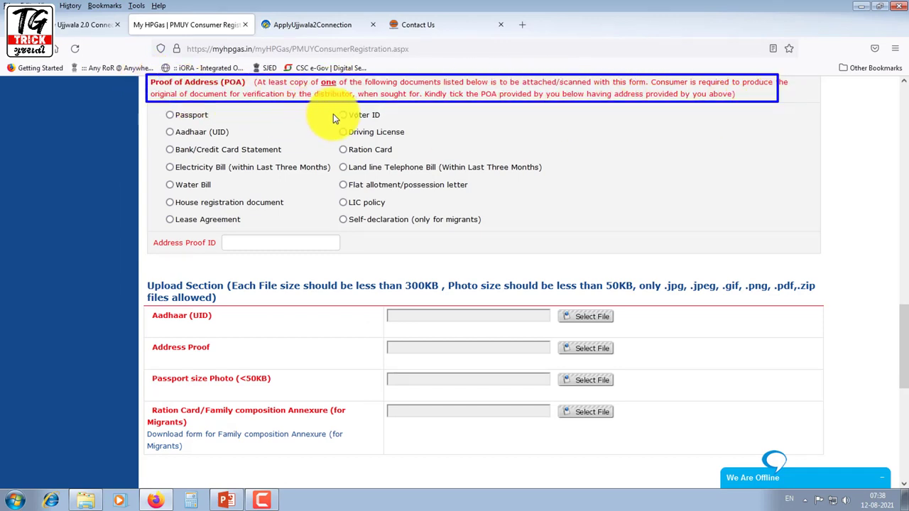
{"action": "left_click_drag", "start_coordinate": [335, 108], "coordinate": [388, 122]}
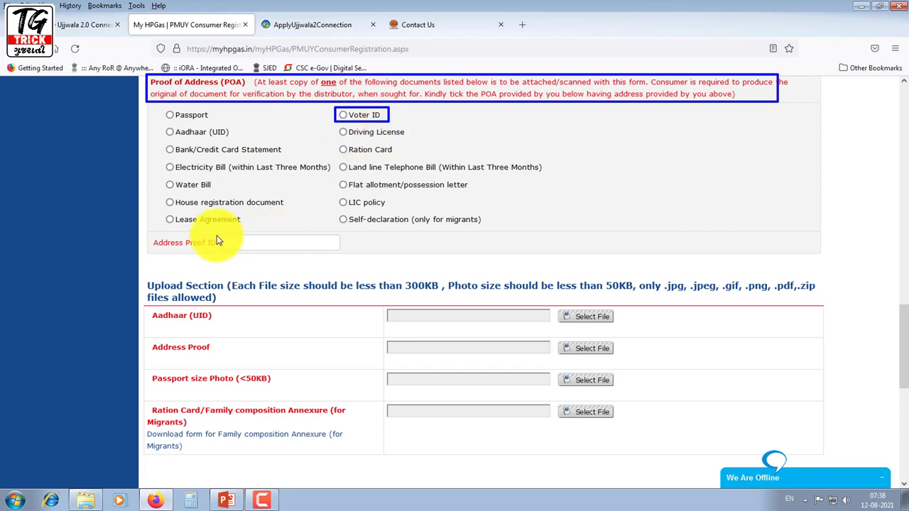
{"action": "left_click_drag", "start_coordinate": [218, 236], "coordinate": [352, 256]}
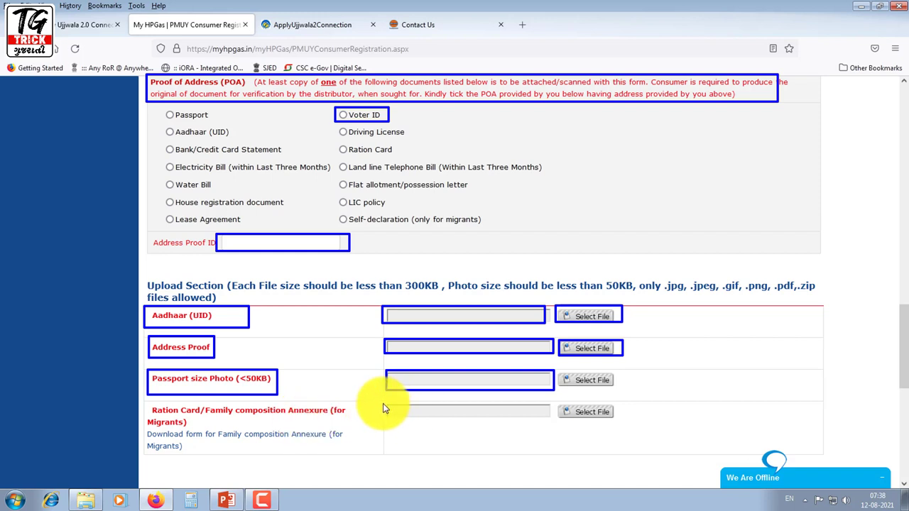
{"action": "mouse_move", "coordinate": [383, 406]}
{"action": "left_mouse_down"}
{"action": "mouse_move", "coordinate": [416, 419]}
{"action": "mouse_move", "coordinate": [626, 422]}
{"action": "left_mouse_up"}
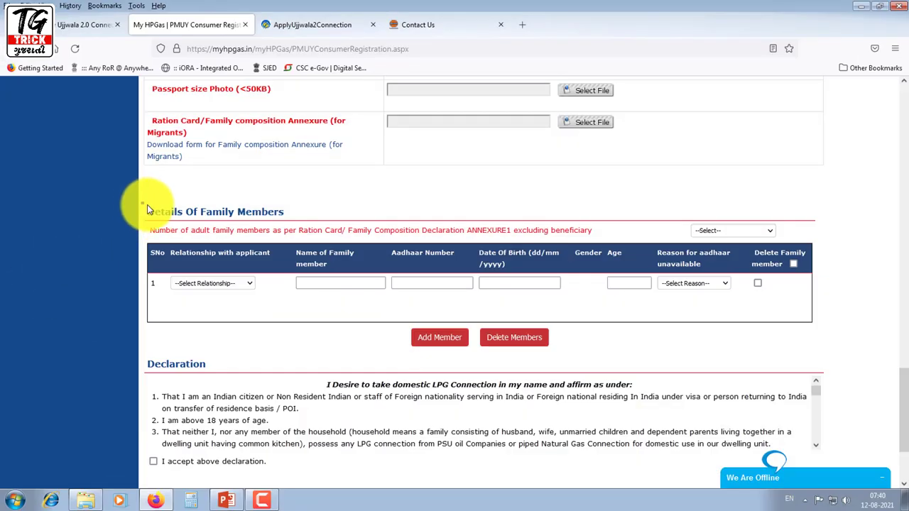
Step: Examine the Details Of Family Members section and its table of member fields
{"action": "left_click_drag", "start_coordinate": [142, 204], "coordinate": [292, 221]}
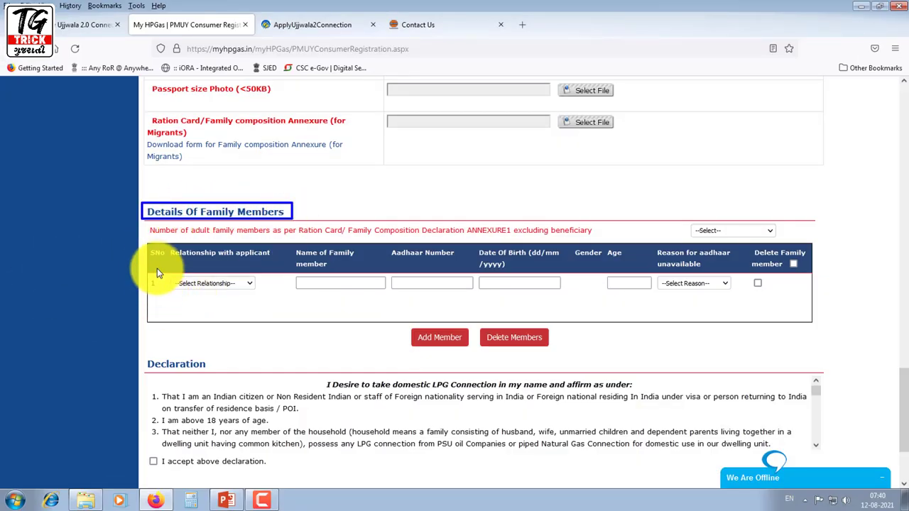
{"action": "mouse_move", "coordinate": [142, 246]}
{"action": "left_mouse_down"}
{"action": "mouse_move", "coordinate": [455, 329]}
{"action": "mouse_move", "coordinate": [817, 323]}
{"action": "left_mouse_up"}
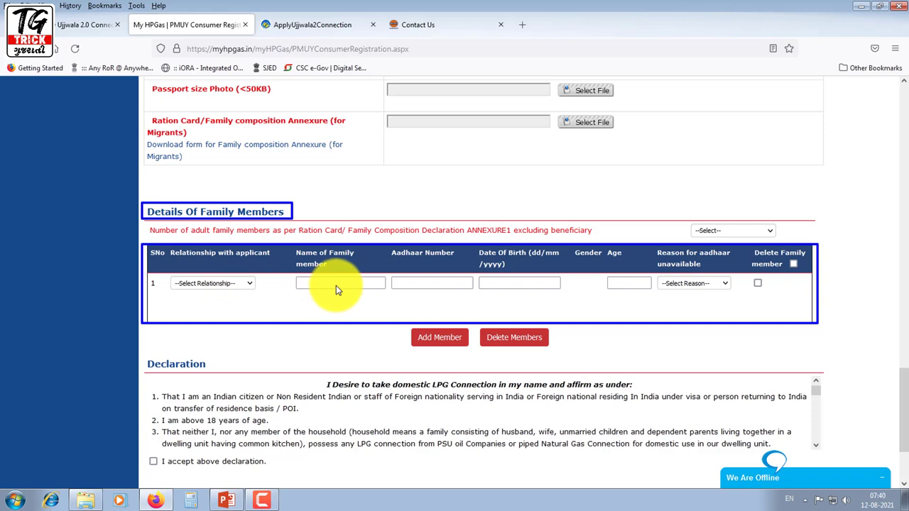
{"action": "key", "text": "Escape"}
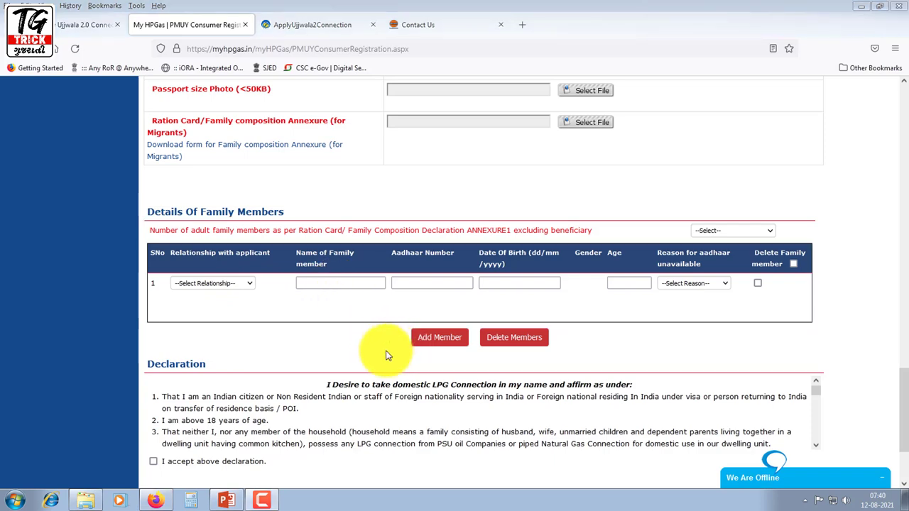
Step: Accept the declaration at the end of the KYC application and locate the Submit option
{"action": "scroll", "coordinate": [158, 342], "scroll_direction": "down", "scroll_amount": 3}
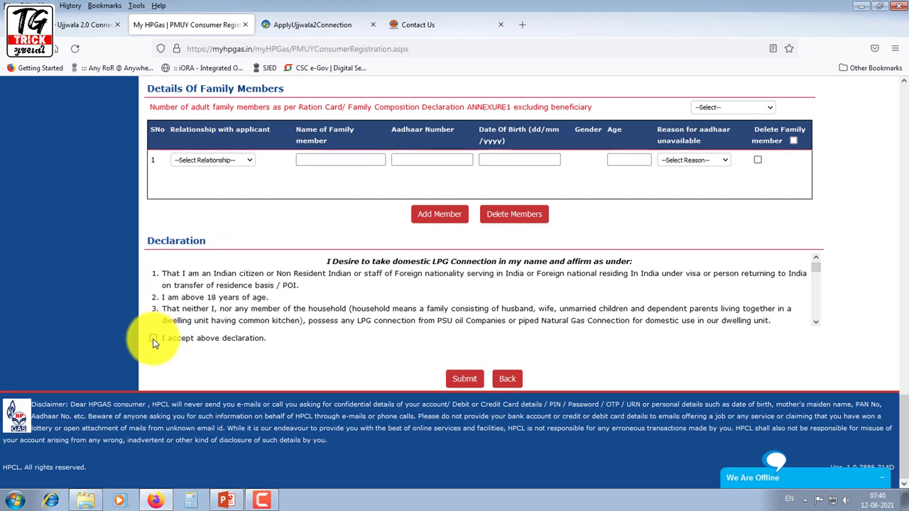
{"action": "left_click", "coordinate": [153, 340]}
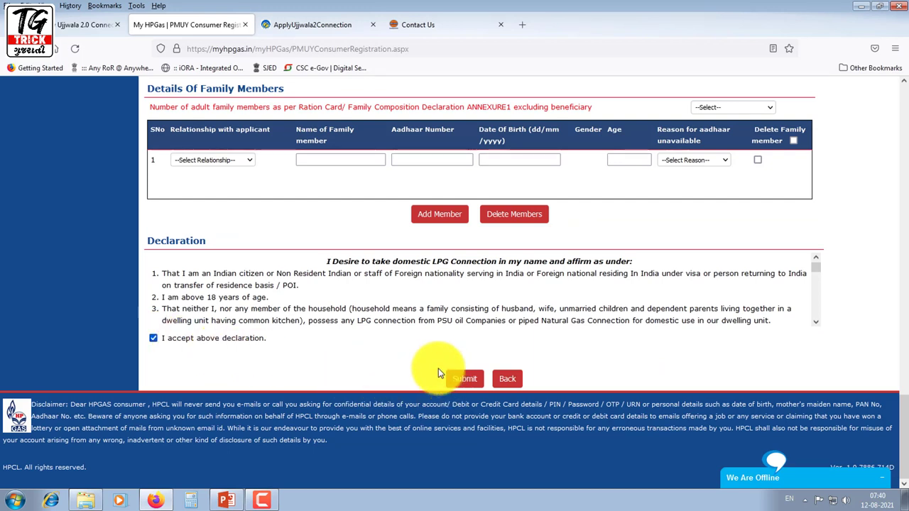
{"action": "left_click", "coordinate": [459, 377]}
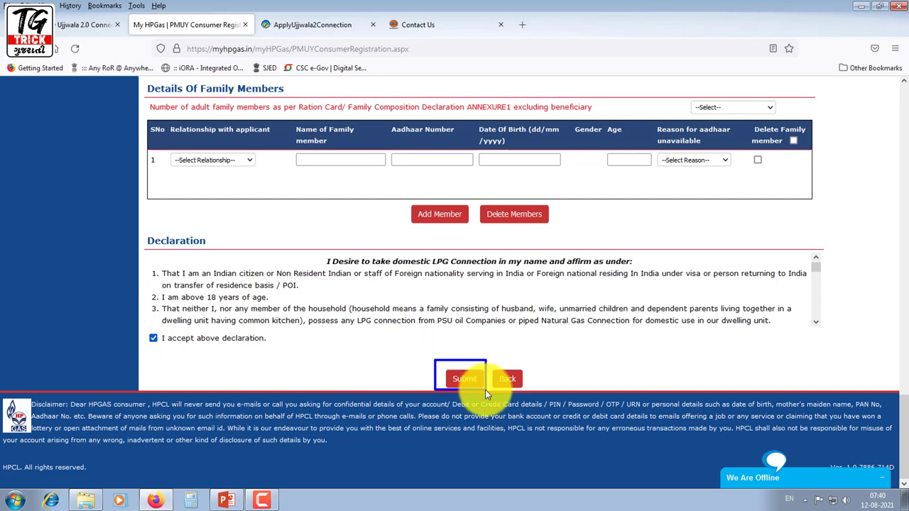